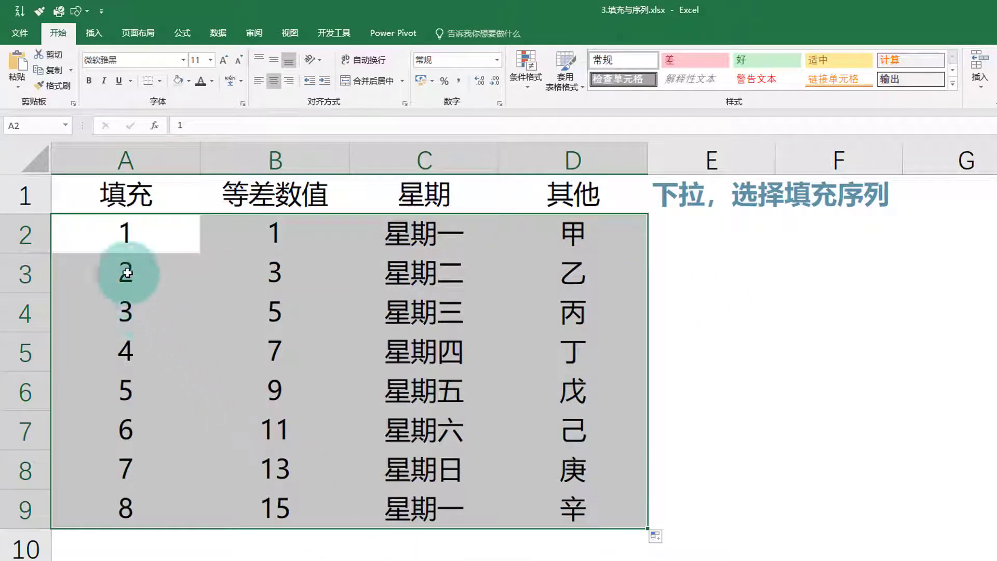
Review the filled sequences in A2:D9: consecutive numbers, arithmetic values, weekdays and the 甲, 乙, 丙 series
left_click_drag(126, 239, 126, 508)
left_click_drag(270, 233, 272, 506)
left_click_drag(439, 234, 457, 463)
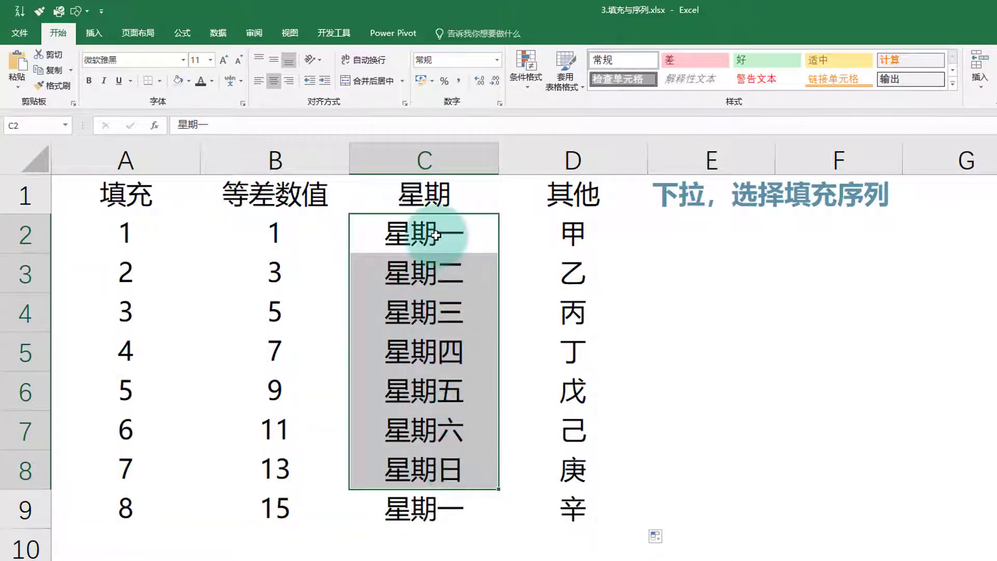
left_click_drag(436, 235, 413, 467)
left_click_drag(574, 229, 580, 498)
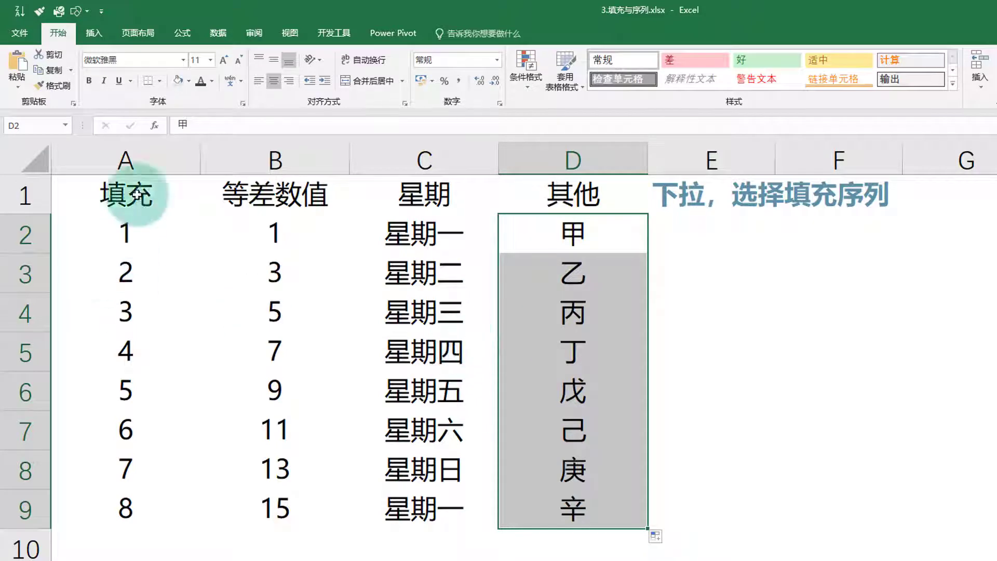
left_click_drag(8, 302, 21, 511)
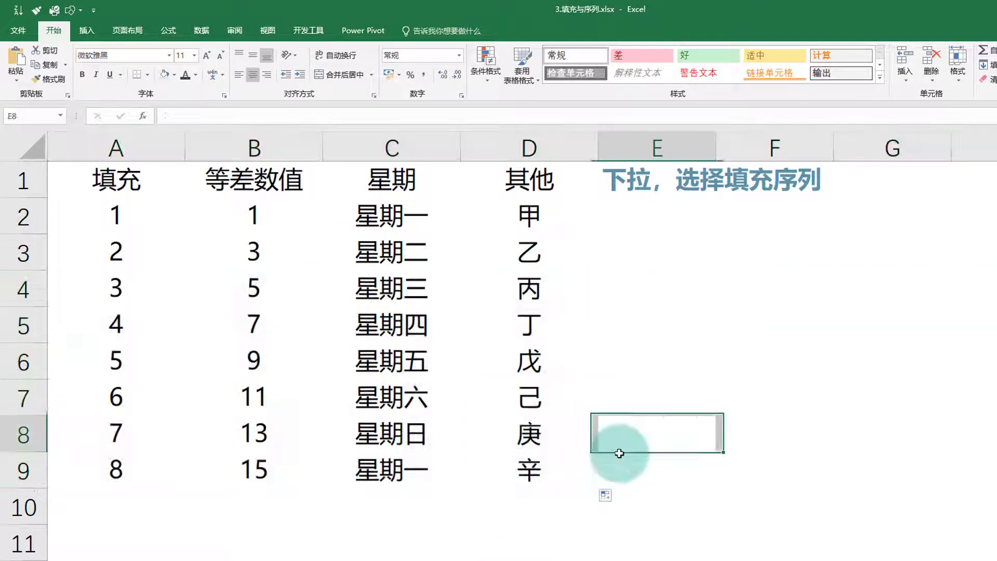
View the auto fill options for the filled range, pointing out 填充序列 without changing the choice
left_click(615, 441)
left_click(615, 495)
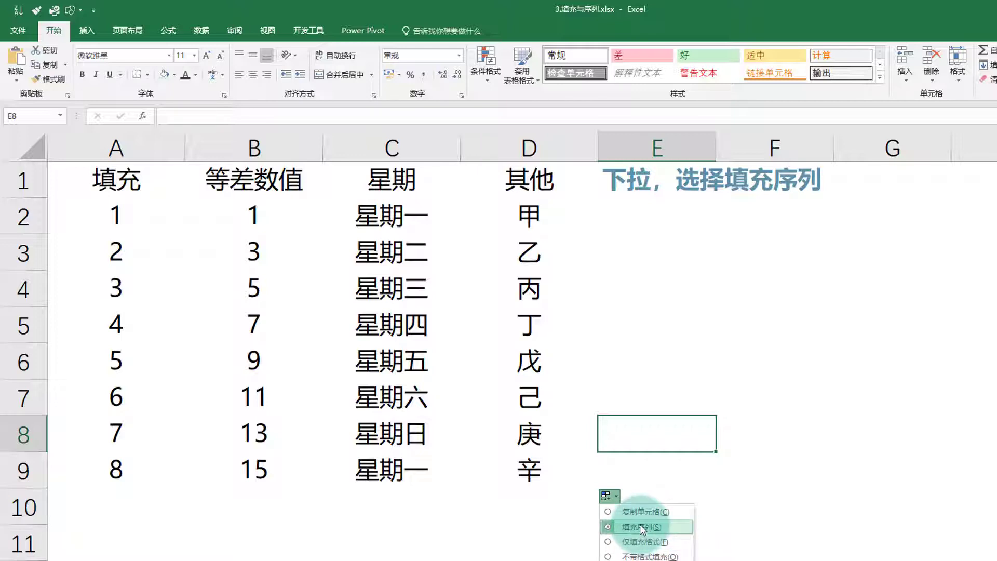
left_click(439, 261)
With D2:D9 selected, open the custom list editor from the advanced Excel options
left_click_drag(517, 216, 527, 471)
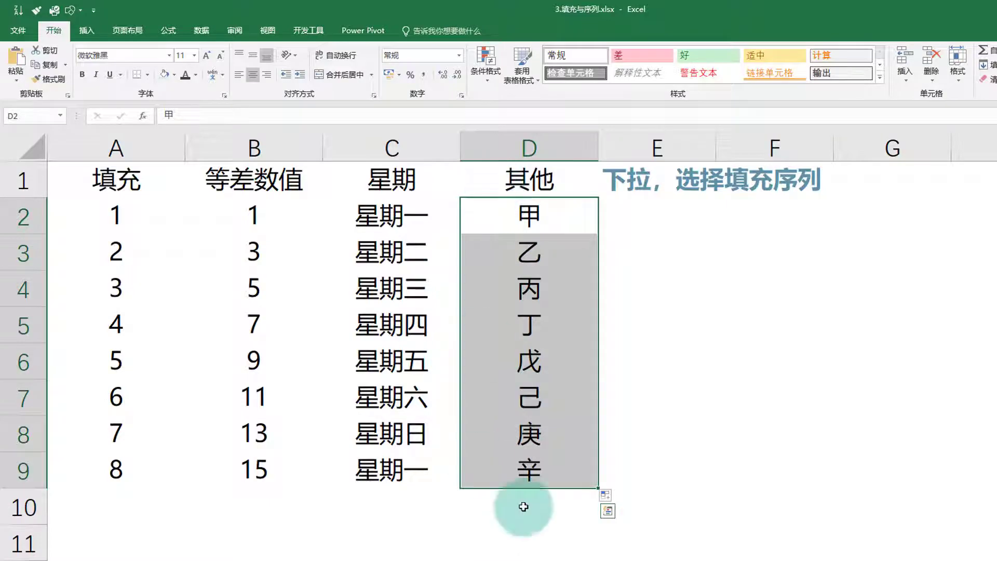
left_click(18, 30)
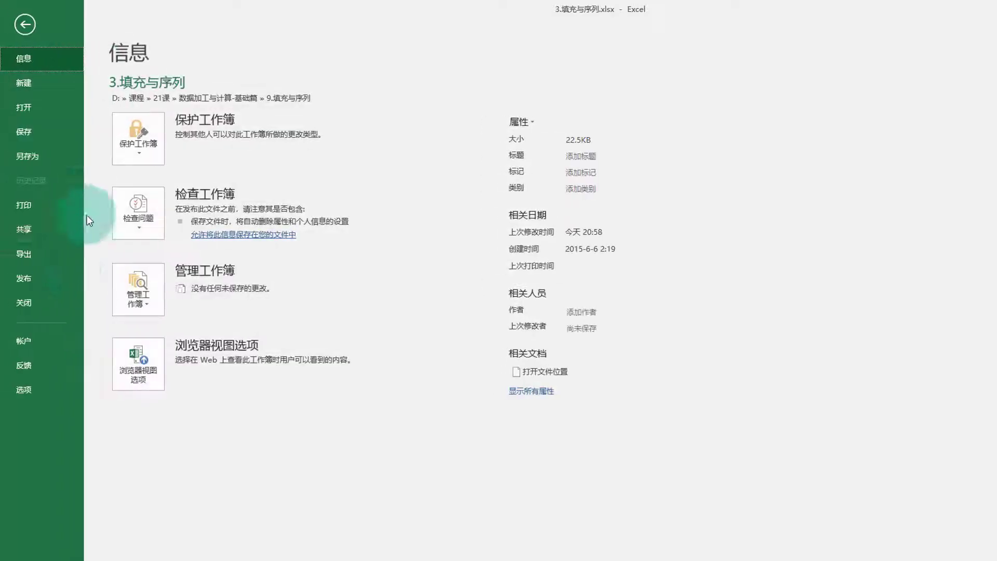
left_click(26, 388)
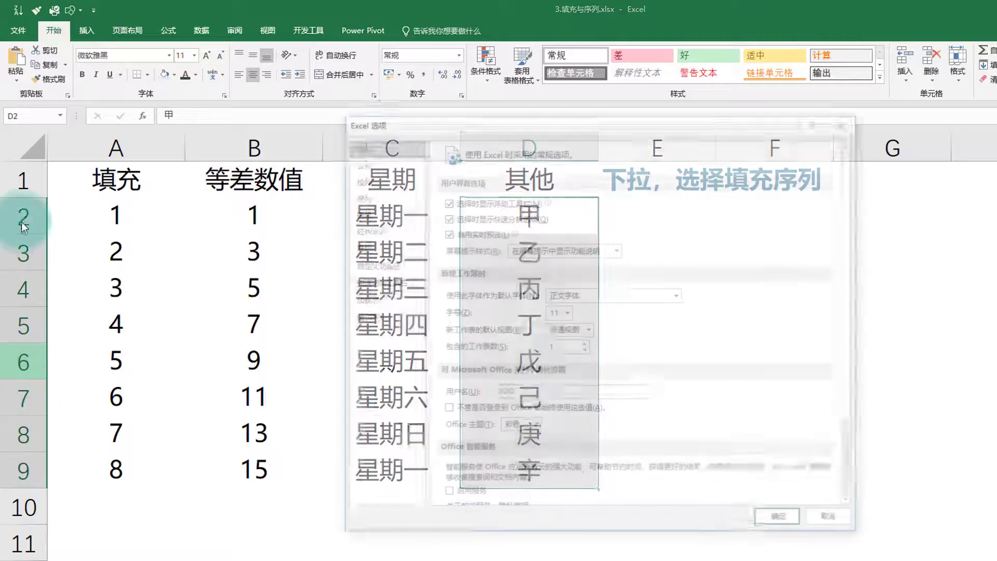
left_click(376, 248)
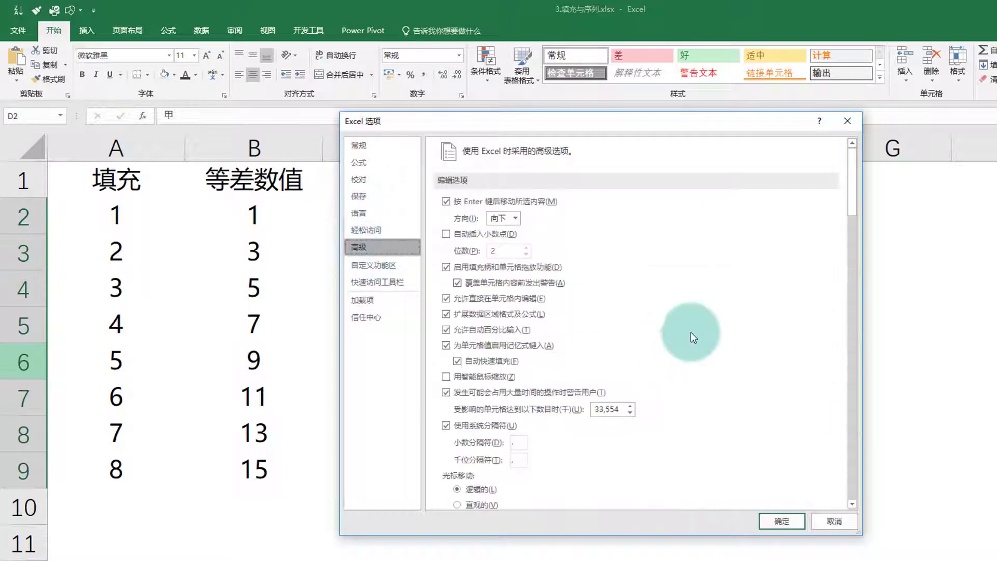
left_click_drag(858, 182, 870, 488)
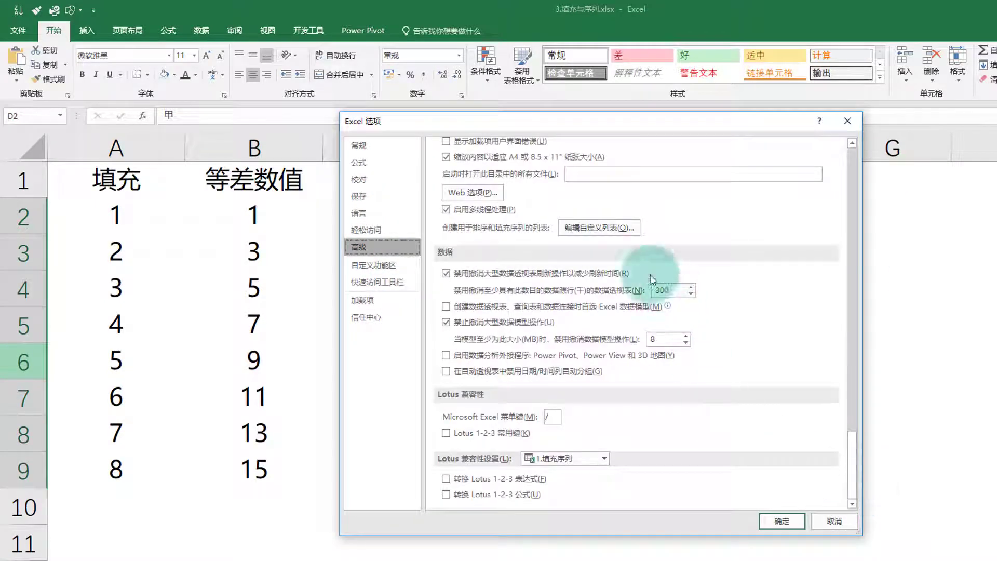
left_click(603, 229)
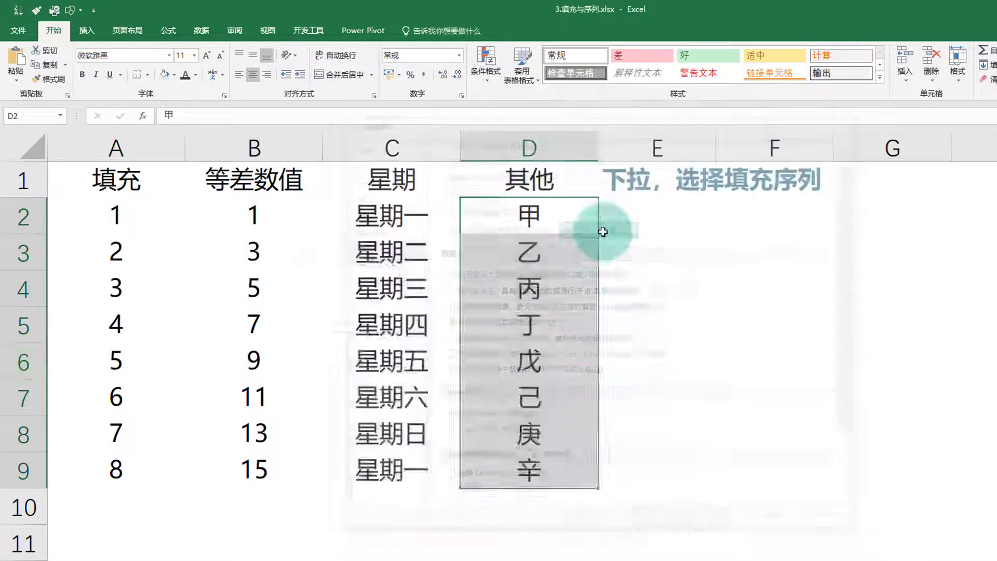
Inspect the 甲, 乙, 丙 custom list and the import range, and close the options without saving changes
left_click(368, 394)
scroll(360, 395, "down", 1)
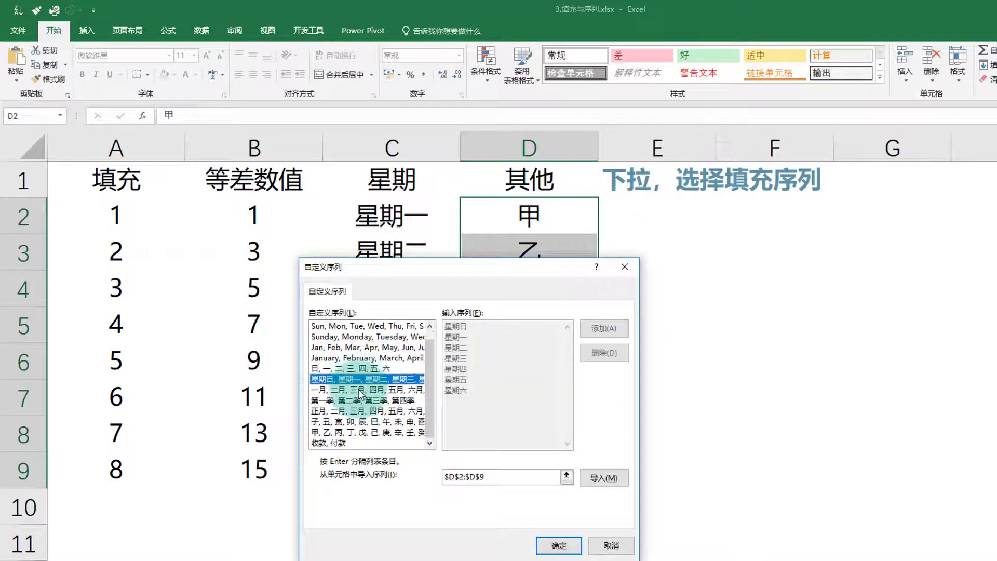
left_click(352, 432)
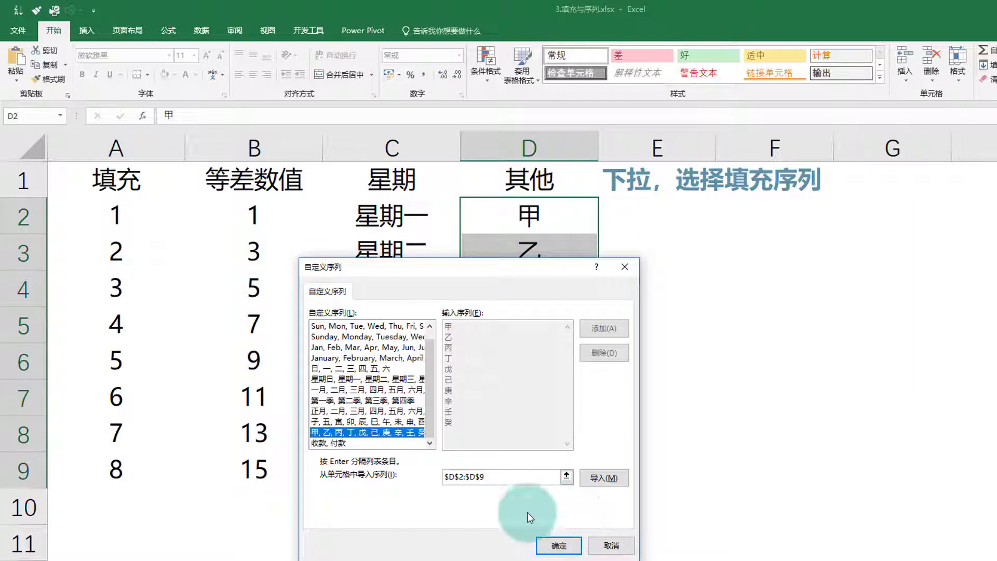
left_click(518, 482)
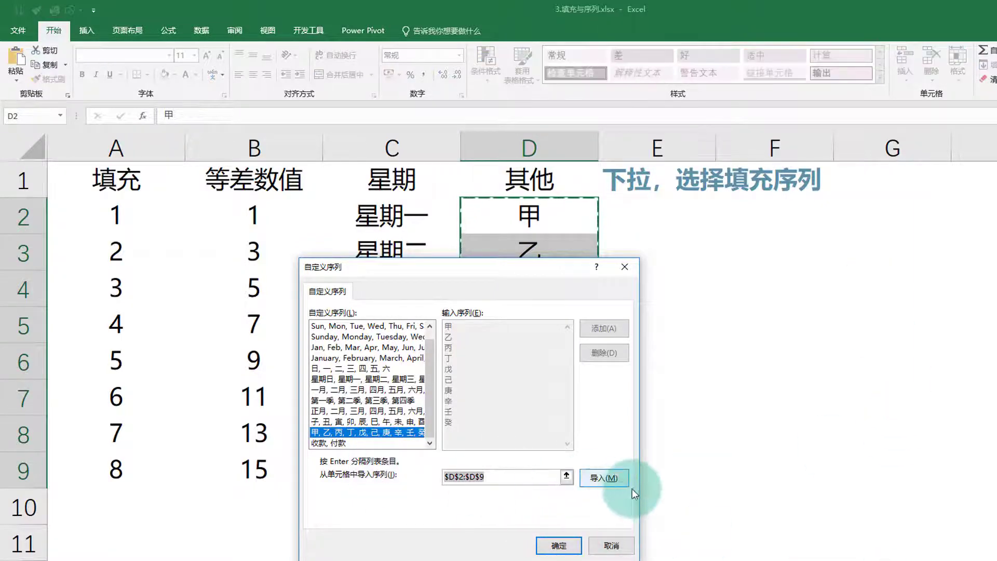
left_click(595, 544)
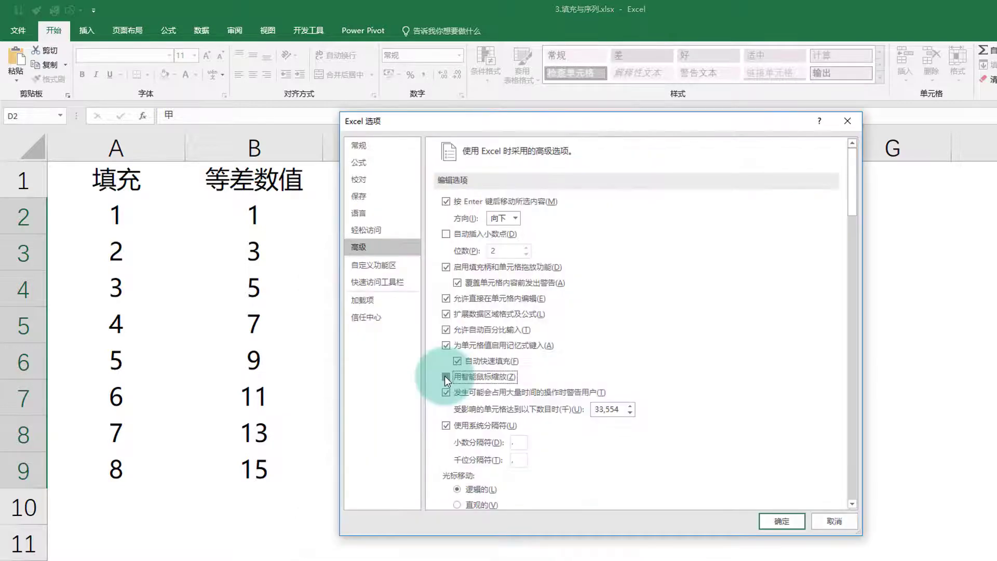
left_click(822, 519)
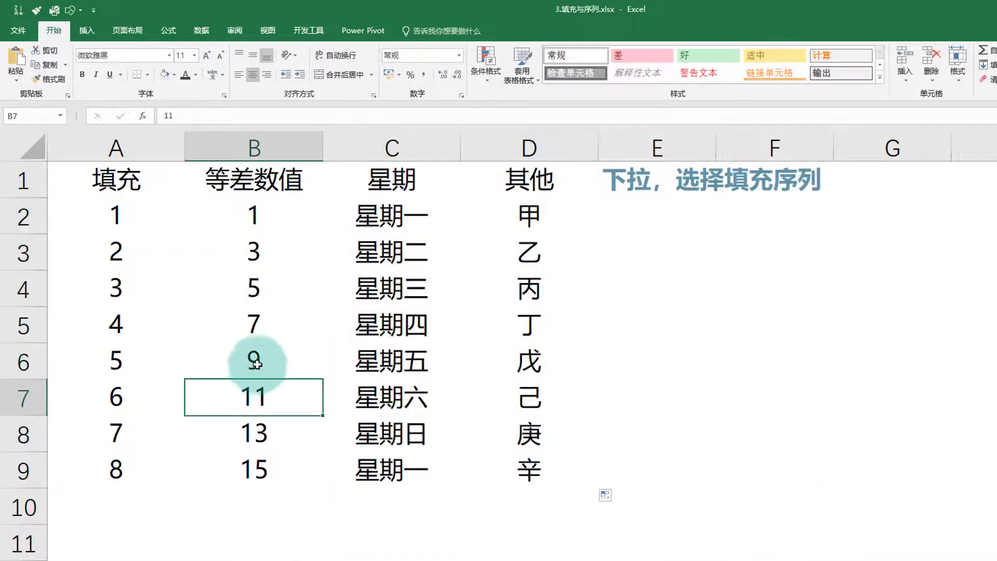
Check the auto fill options below the table once more and dismiss them without changing the fill
left_click(605, 495)
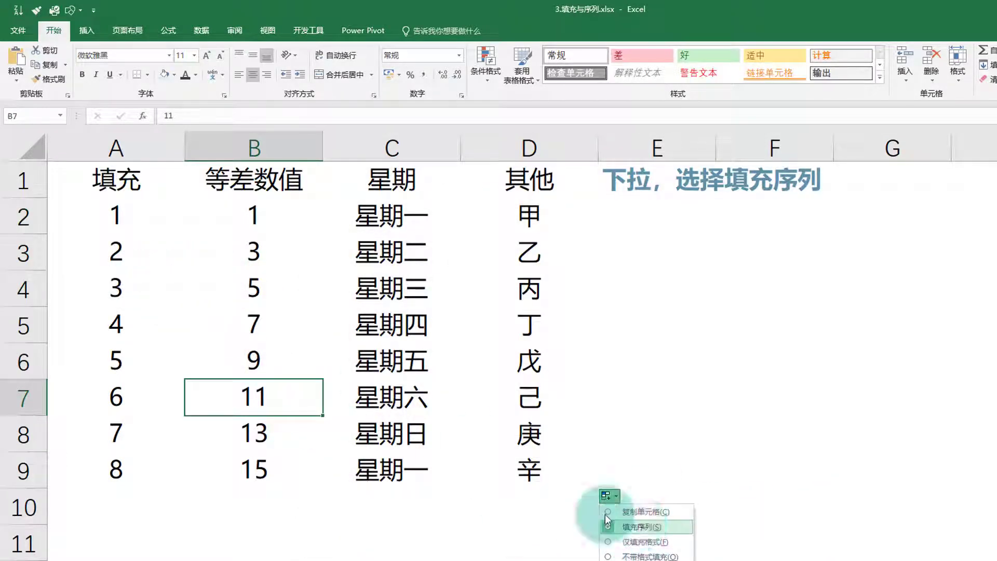
left_click(377, 477)
left_click(323, 385)
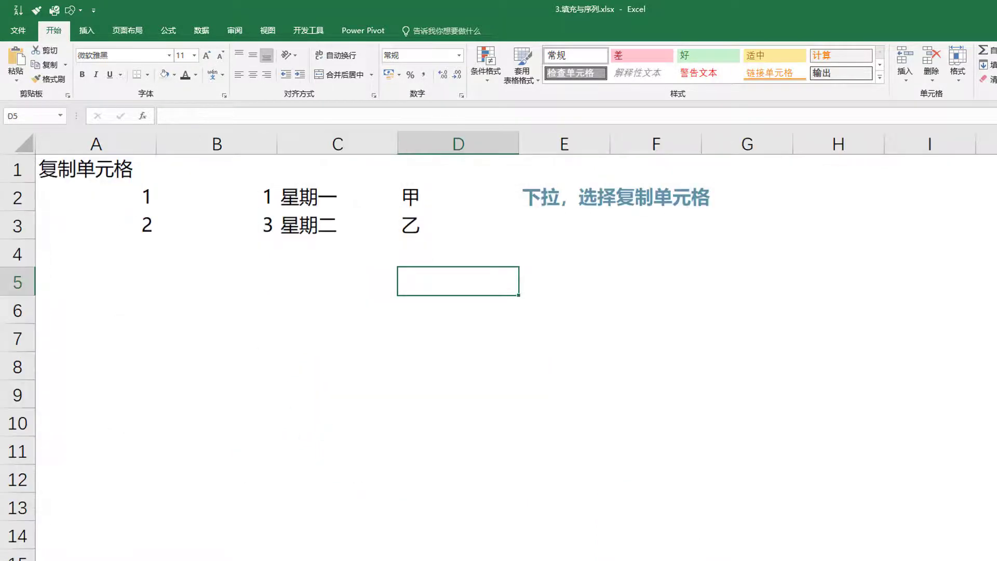
left_click(223, 382)
On the 复制单元格 sheet, set the fill of A2:D11 to Copy Cells (复制单元格)
left_click_drag(138, 191, 502, 450)
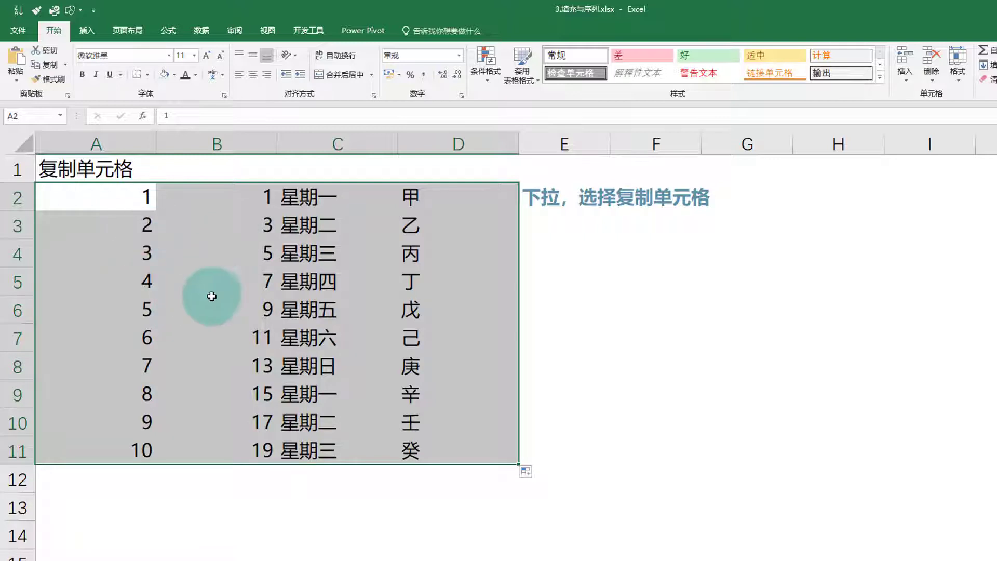
left_click(537, 471)
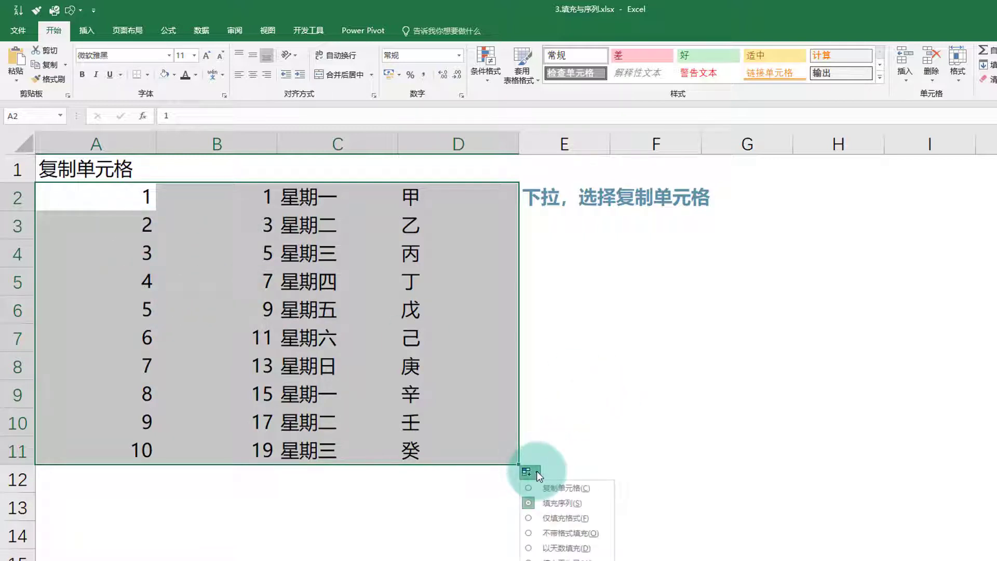
left_click(565, 489)
left_click(714, 316)
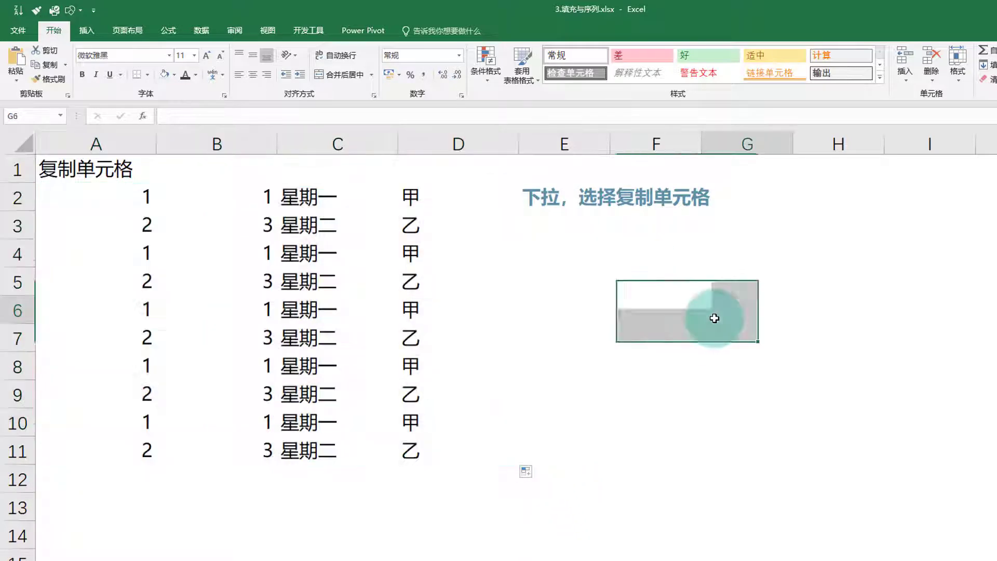
Compare the copied rows A4:D5 with the original rows A2:D3
left_click_drag(115, 265, 422, 264)
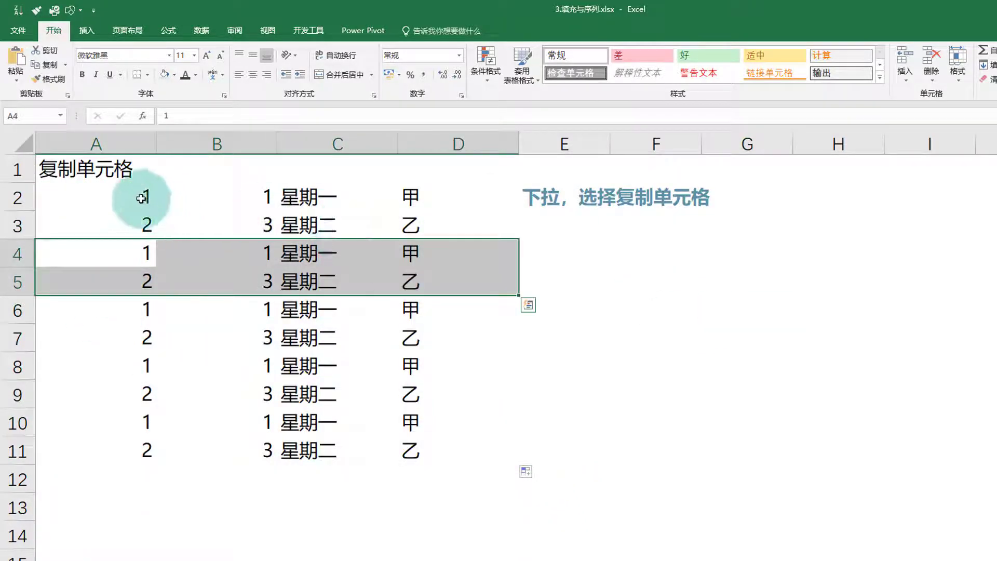
left_click_drag(145, 196, 402, 223)
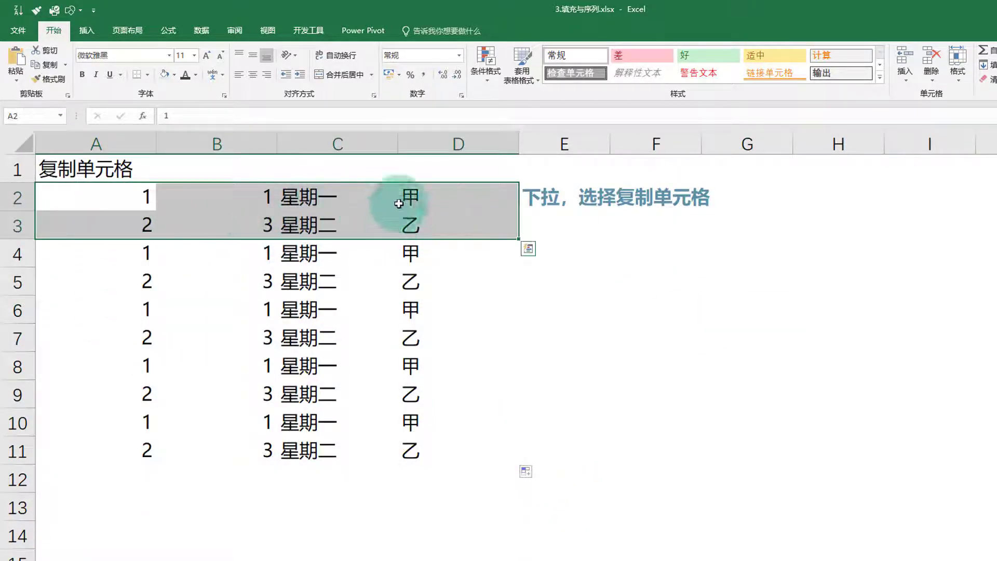
left_click_drag(143, 262, 356, 290)
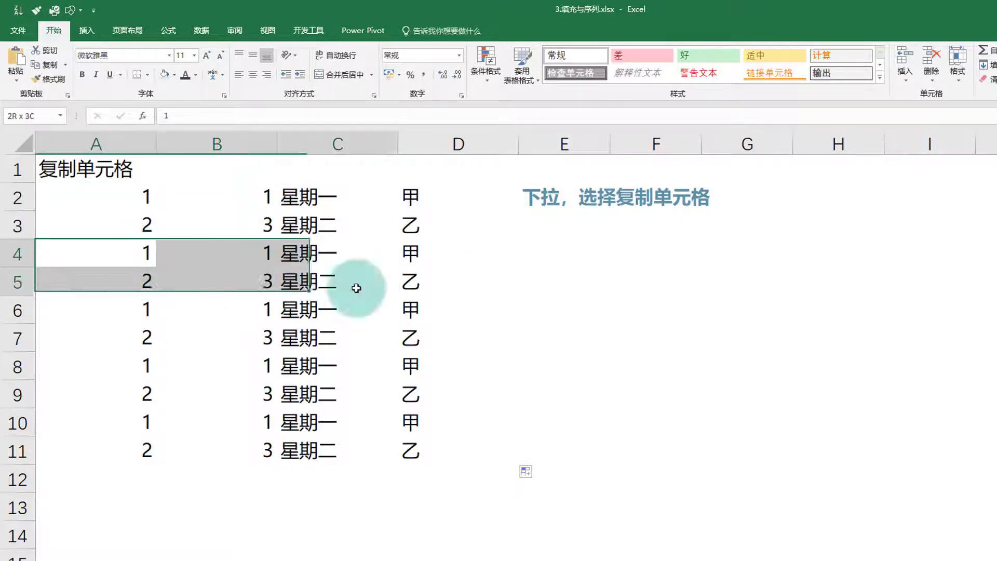
left_click_drag(441, 288, 134, 256)
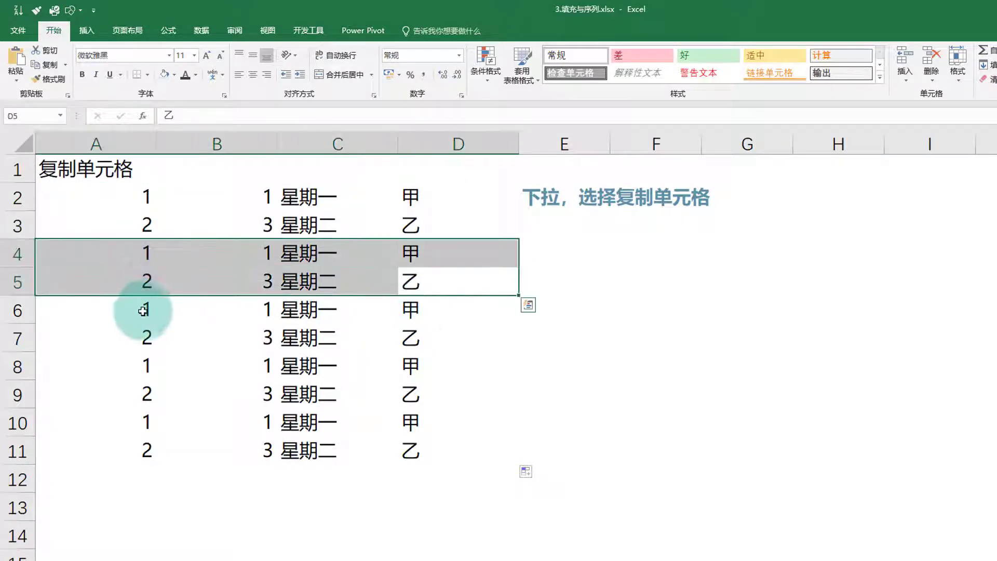
Undo both the copy-cells change and the fill below row 3
left_click(555, 387)
key("ctrl+z")
key("ctrl+z")
Copy A2:D3 directly down to row 11 with the fill handle, and undo the copy
left_click_drag(111, 200, 418, 233)
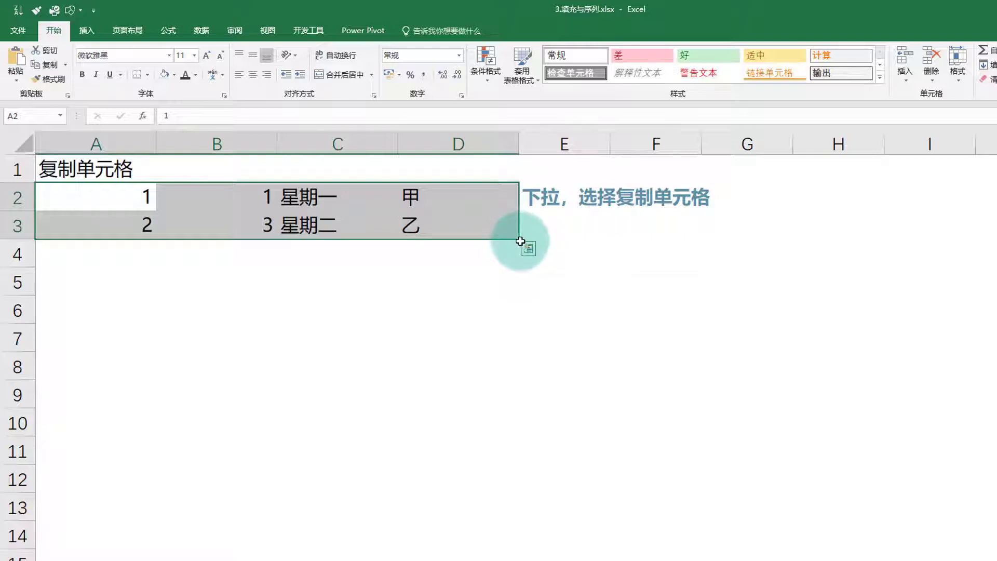
left_click_drag(521, 240, 518, 463)
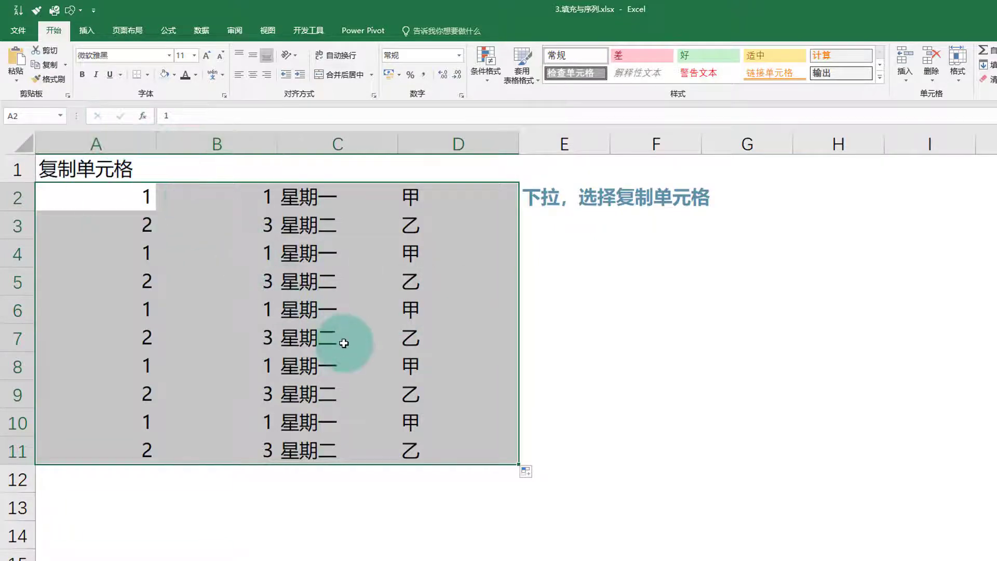
key("ctrl+z")
left_click(258, 328)
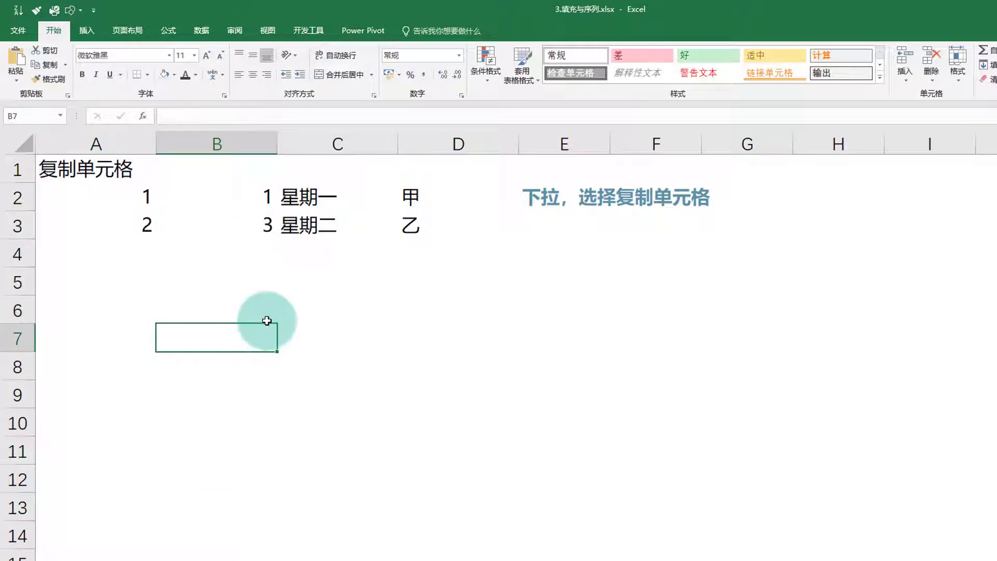
Enter 1 in the empty cell B18 and keep that cell selected
scroll(333, 358, "down", 5)
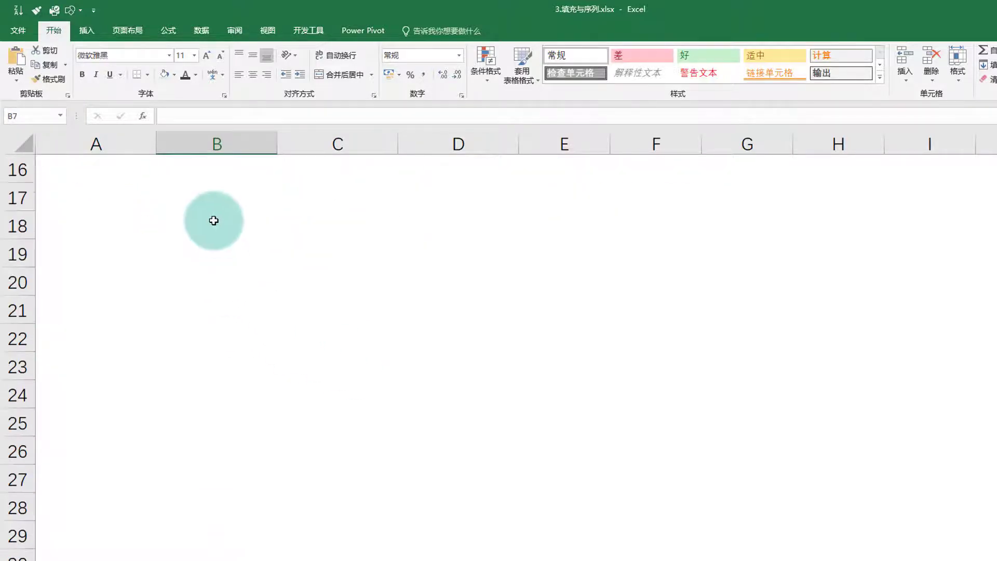
left_click(213, 223)
type("1")
left_click(337, 280)
left_click(262, 223)
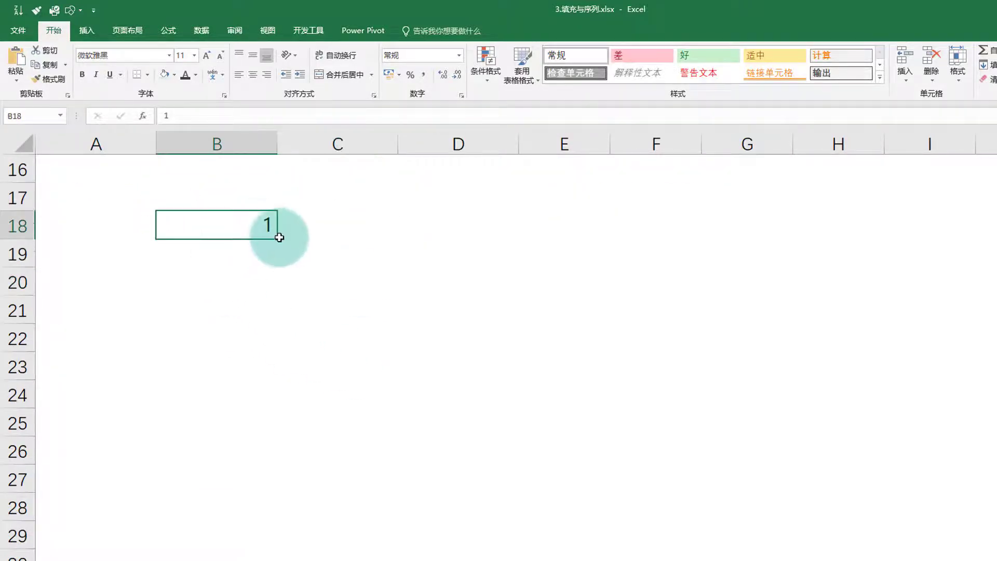
Try filling B18 down as copies to B26 and as a series from 1 to 10 to B27, undoing each fill
left_click_drag(278, 239, 275, 455)
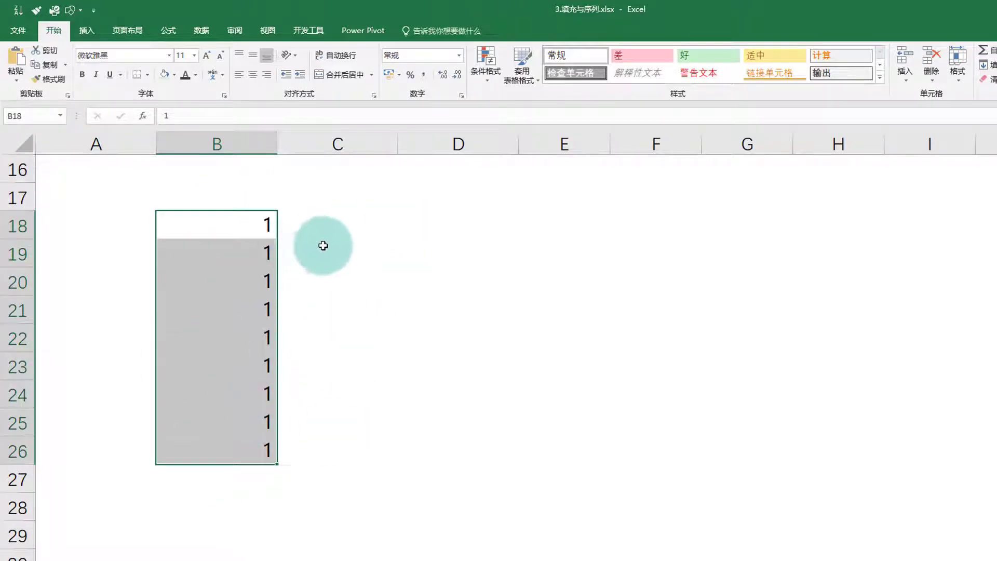
key("ctrl+z")
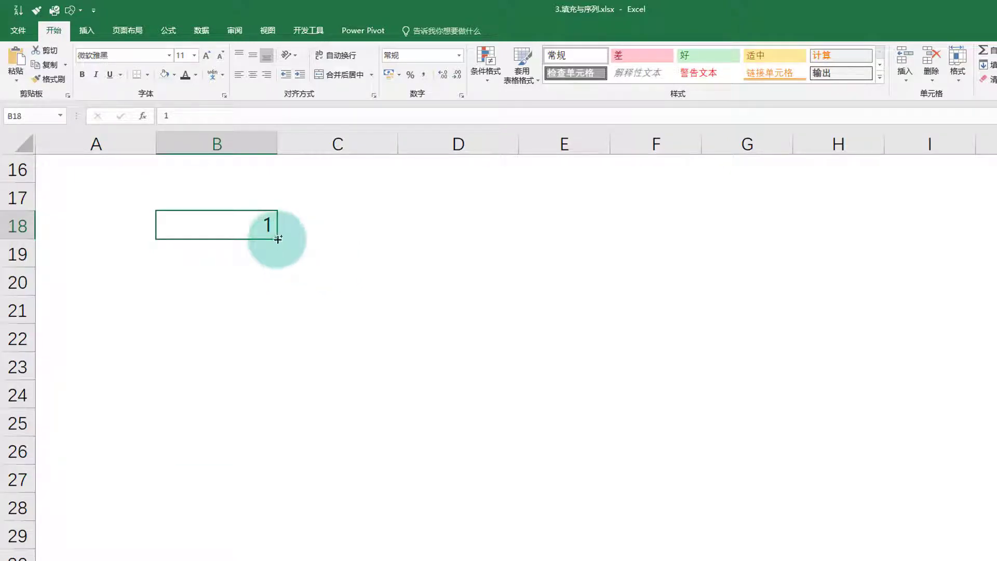
left_click_drag(278, 239, 272, 485)
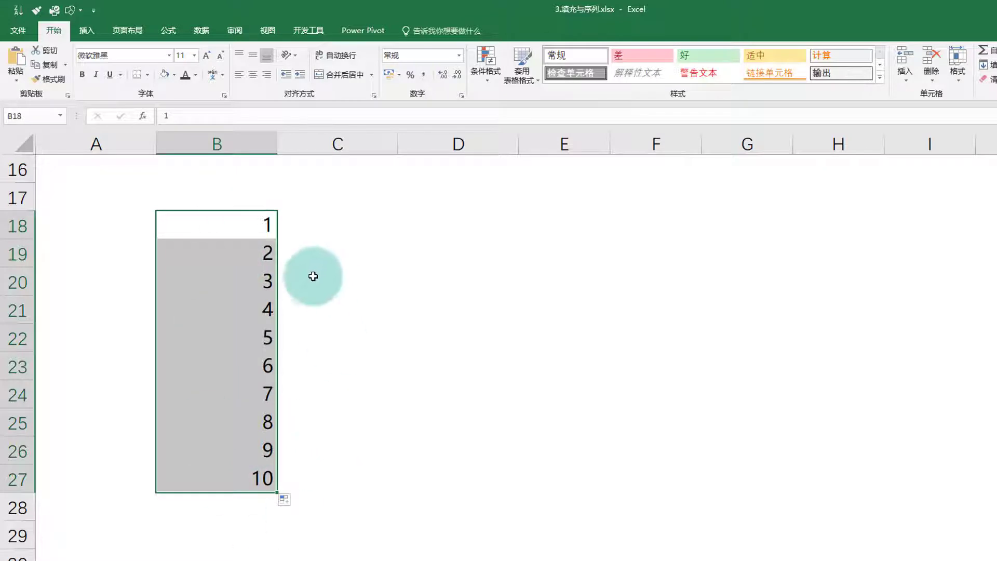
key("ctrl+z")
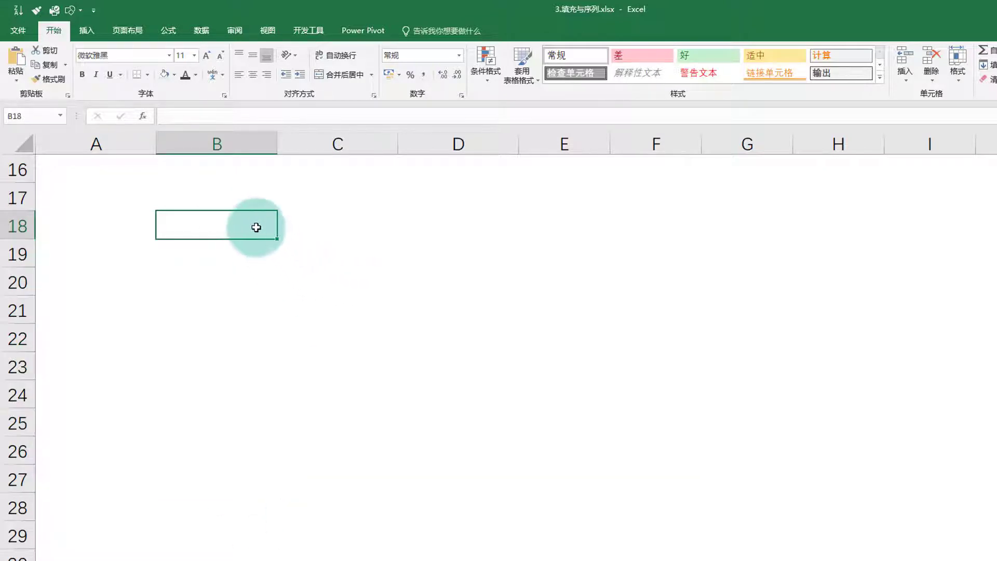
Re-enter 1 in cell B18 and select it again
type("1")
key("Right")
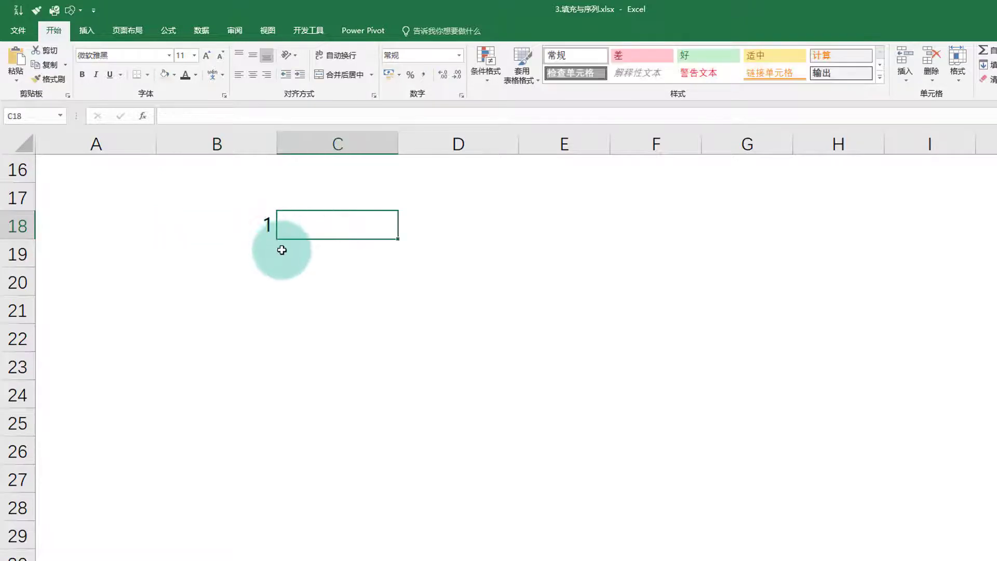
key("Left")
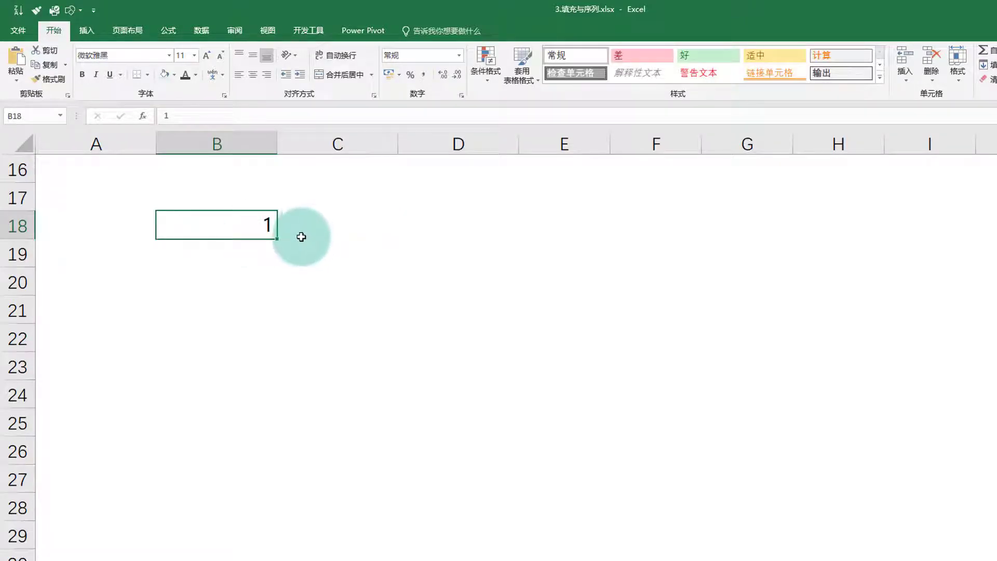
Try filling B18 down to B23 as copies and to B24 as a series from 1 to 7, undoing each fill
left_click_drag(277, 239, 392, 328)
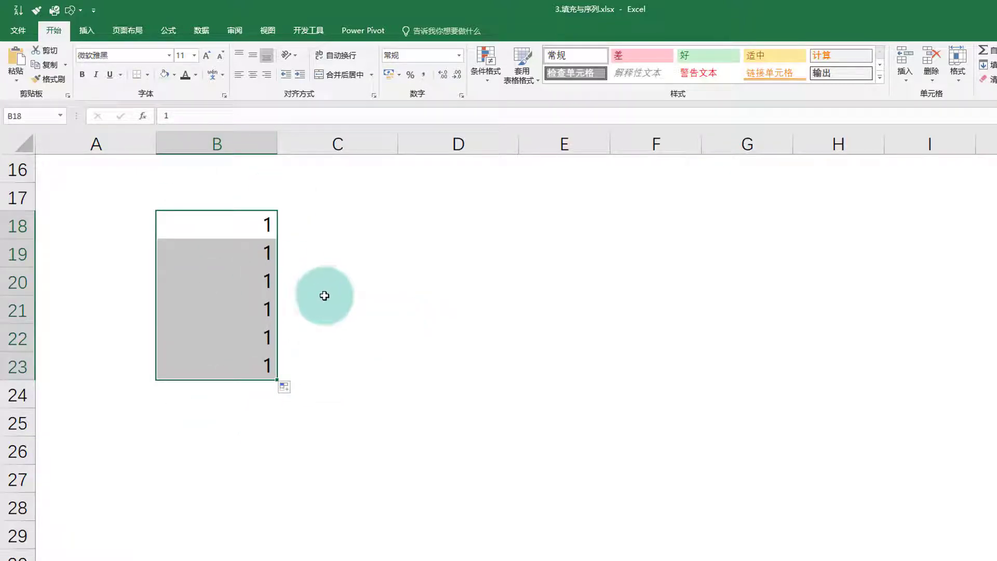
key("ctrl+z")
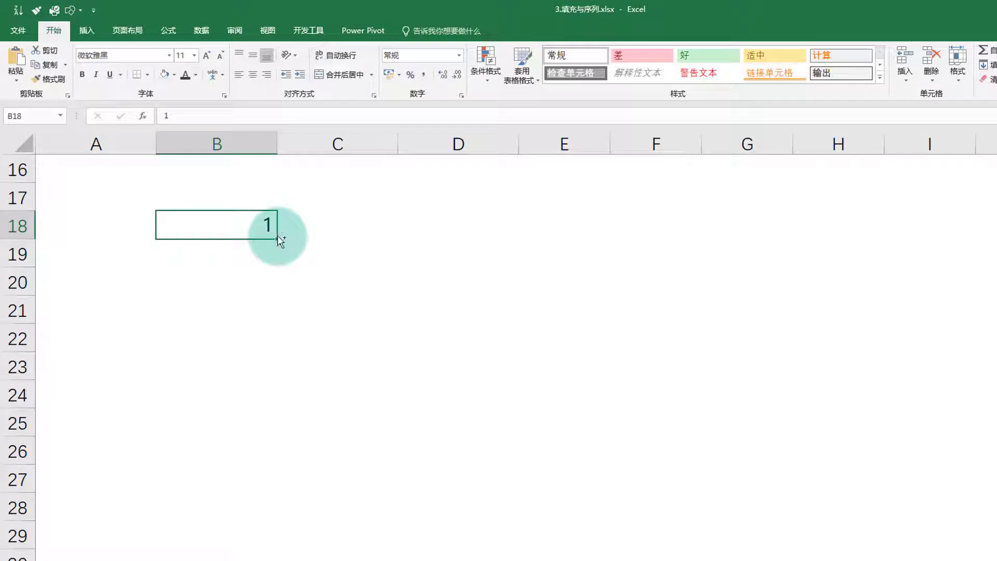
left_click_drag(277, 253, 314, 382)
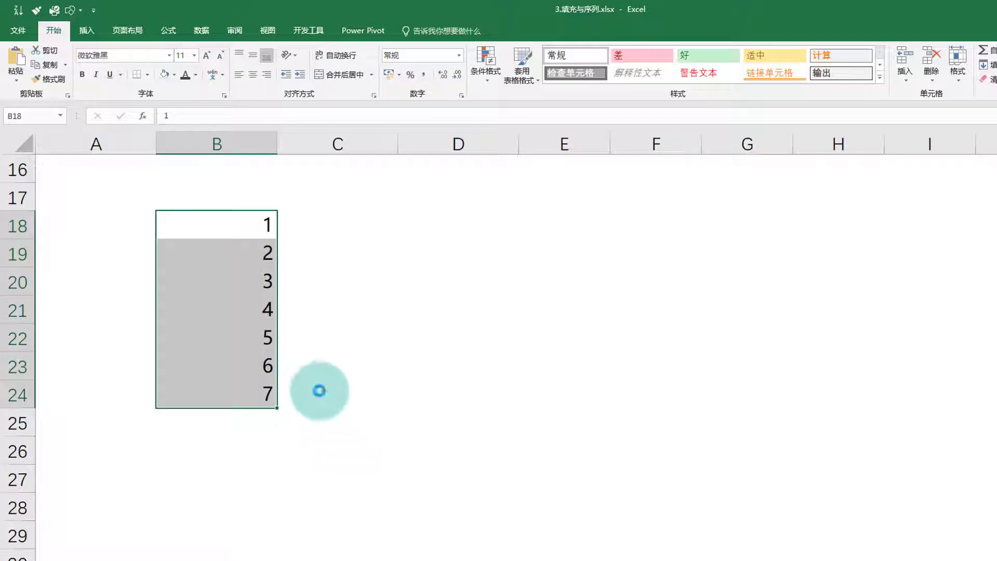
key("ctrl+z")
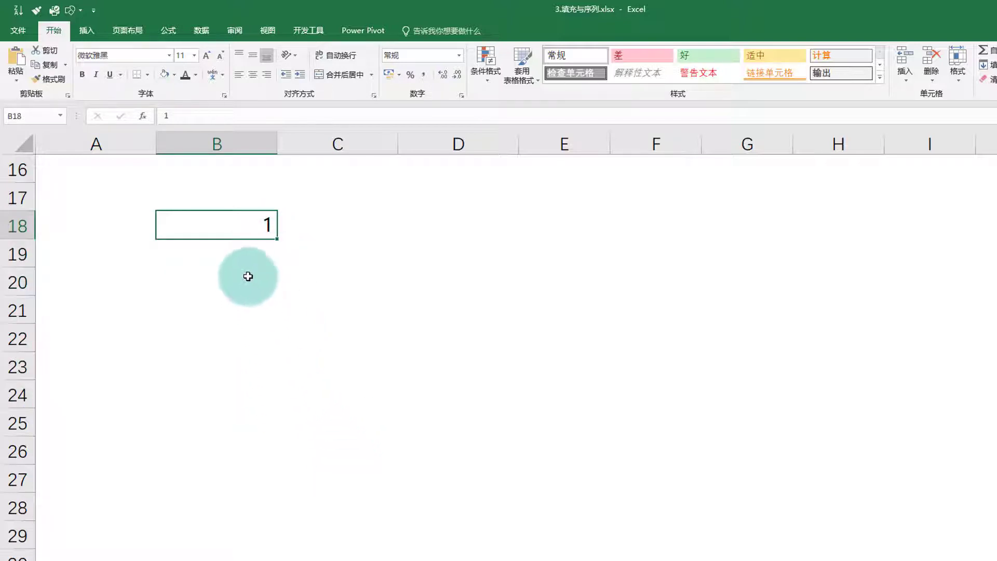
Enter 2 in B19, try filling B18:B19 down to B25 as repeated copies, and undo both the fill and the entry
left_click(264, 249)
type("2")
left_click(284, 298)
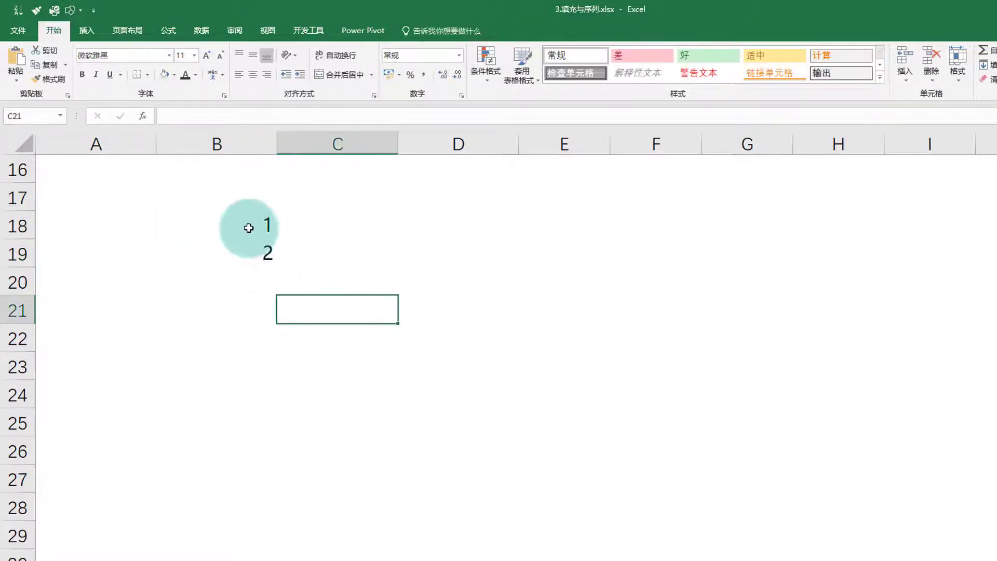
left_click_drag(249, 228, 280, 434)
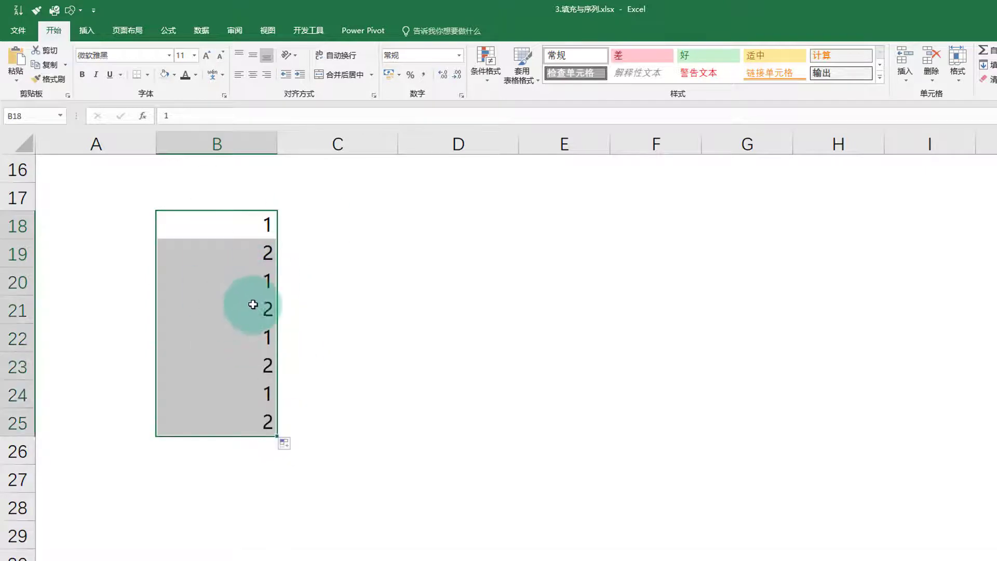
key("ctrl+z")
key("ctrl+z")
Clear the contents of the cells around B18, including the 1 in it
left_click_drag(253, 231, 256, 247)
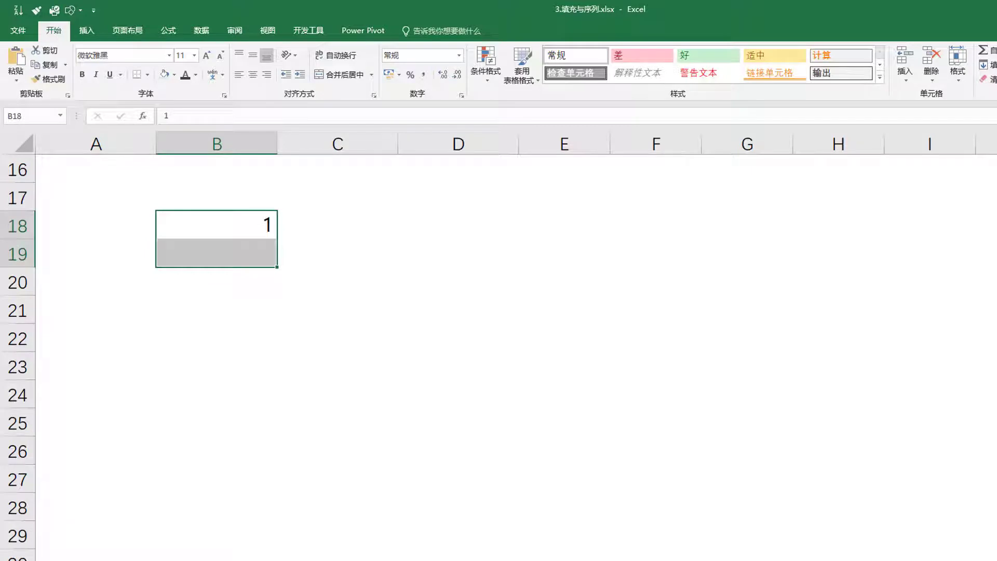
scroll(318, 373, "up", 2)
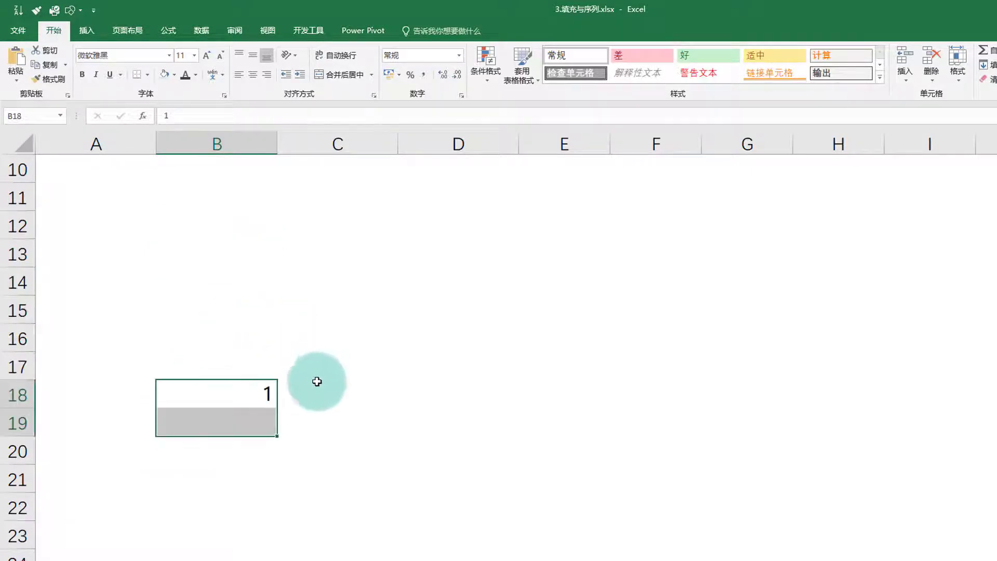
left_click_drag(297, 455, 189, 362)
key("Delete")
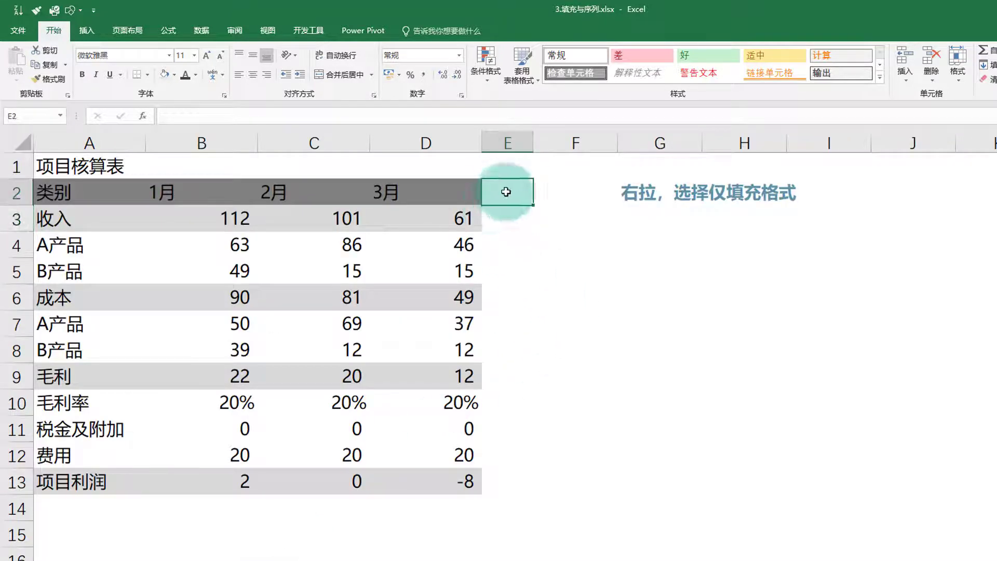
Add the month header 4月 in E2, beside the existing headers in B2:D2
left_click(192, 192)
left_click_drag(255, 205, 482, 205)
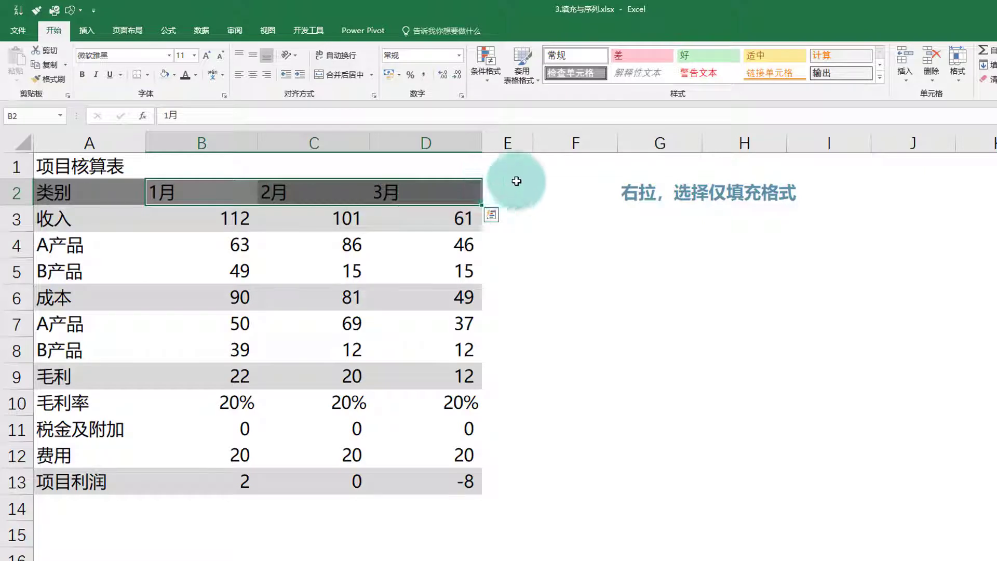
left_click(517, 182)
type("4")
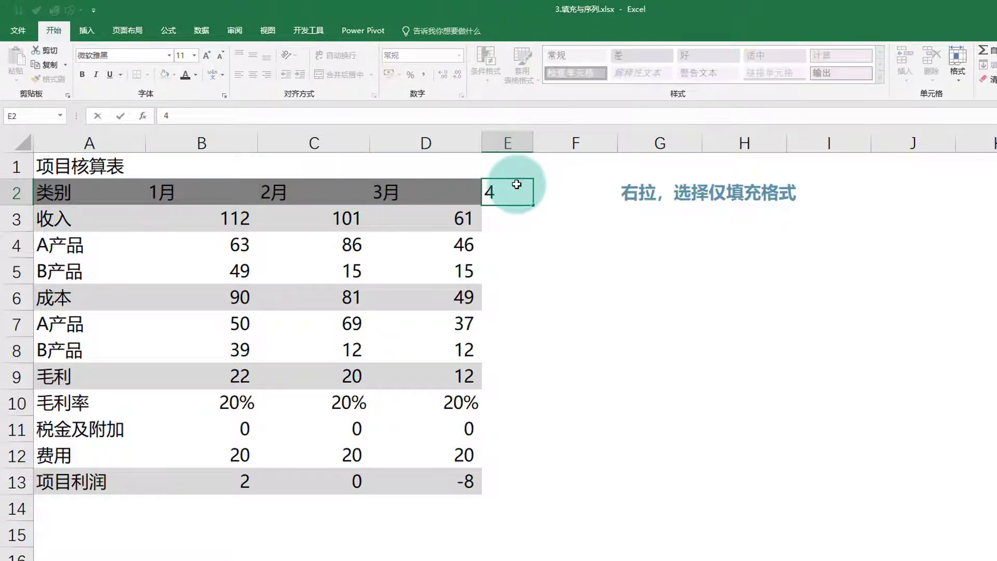
type("yu")
key("space")
key("Return")
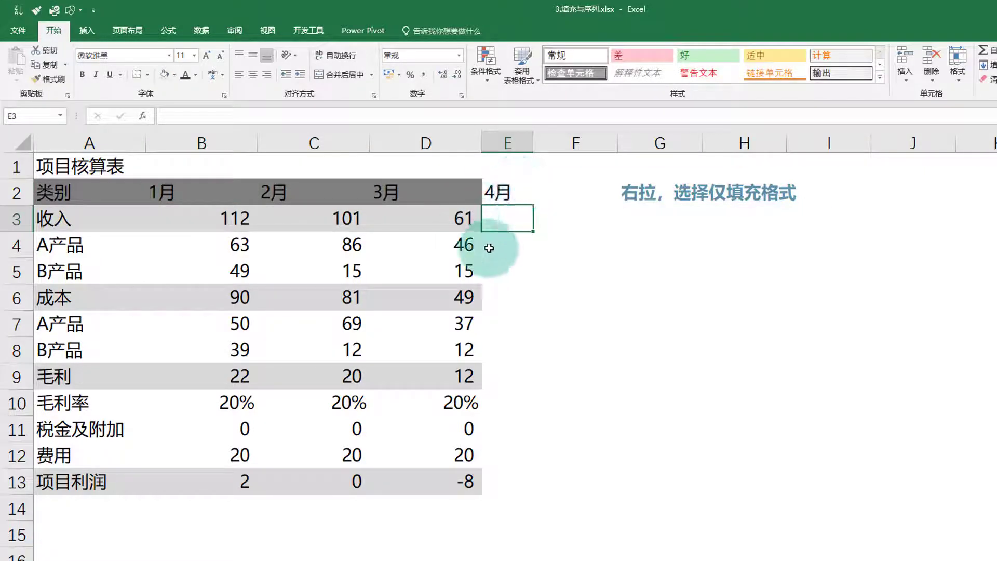
Enter the formula =B3/2 in E3 and fill it down through E13
type("=")
left_click(237, 218)
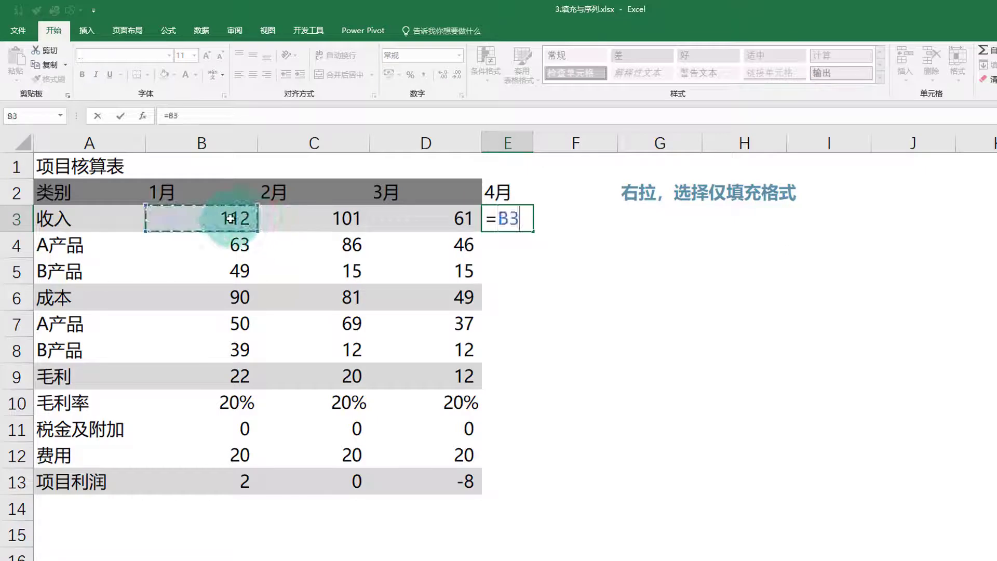
key("Return")
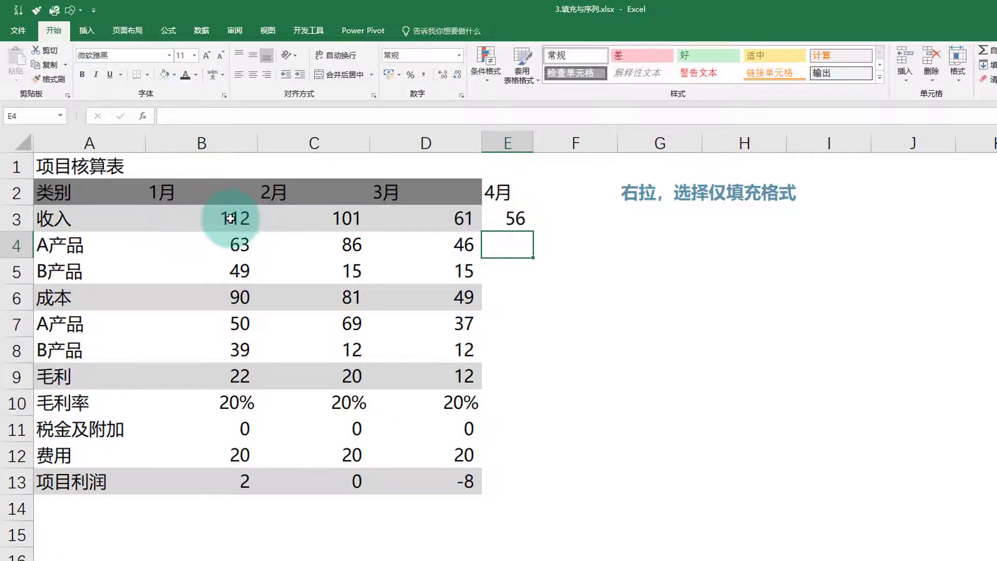
left_click(509, 220)
left_click_drag(533, 232, 570, 479)
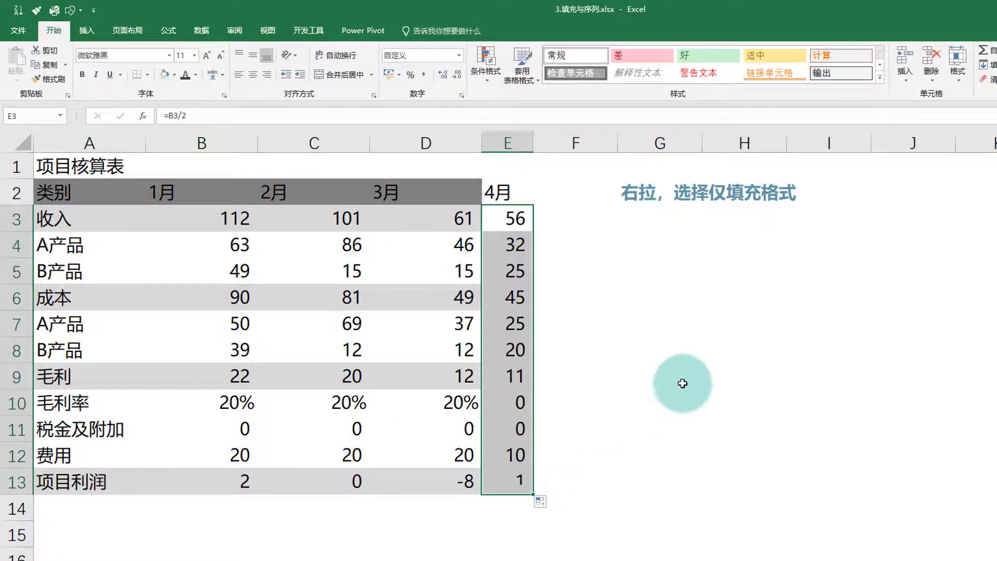
left_click(675, 380)
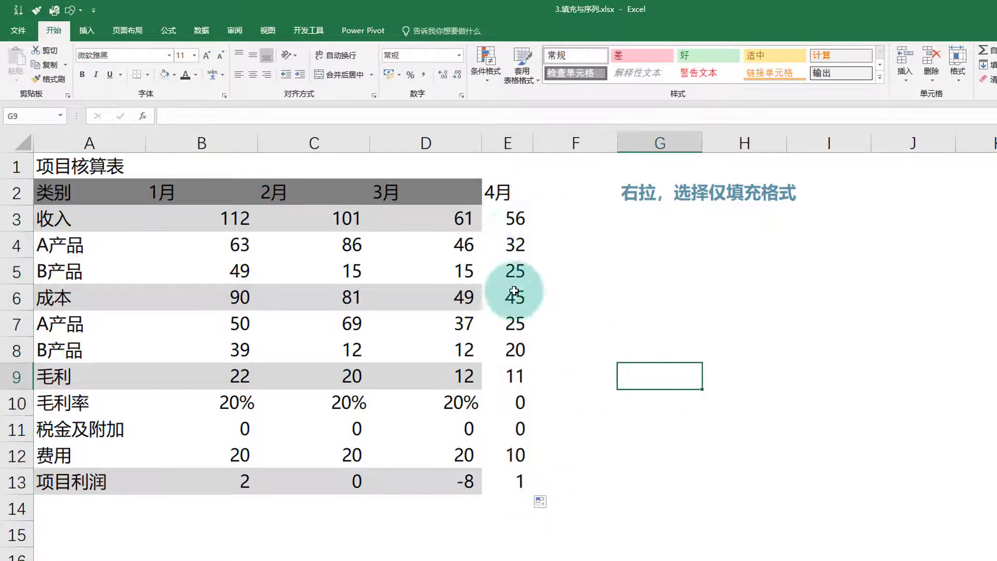
Fill D2:D13 across into column E, applying the formatting-only option (仅填充格式)
left_click(424, 202)
left_click_drag(425, 208, 447, 481)
left_click(713, 375)
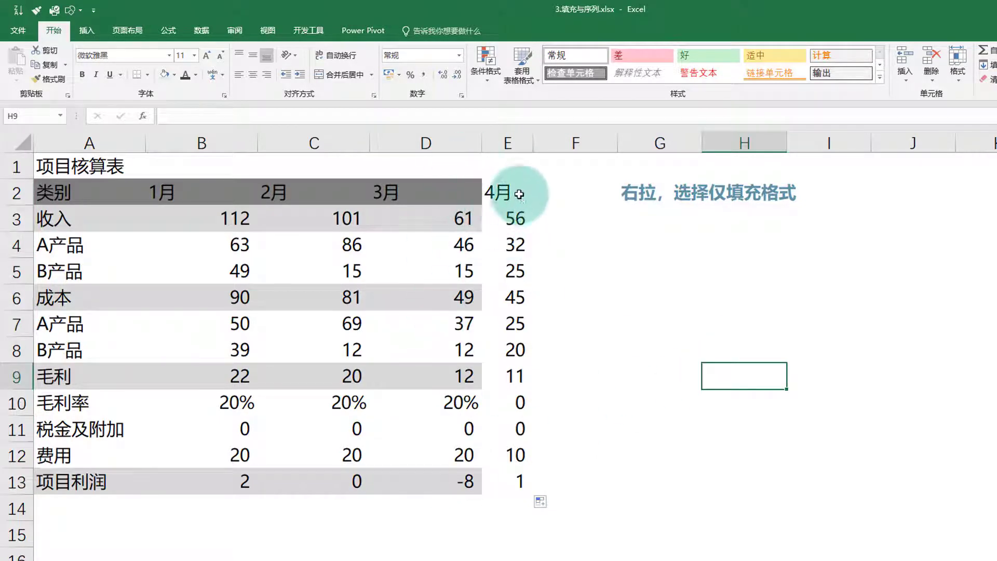
left_click_drag(517, 195, 517, 350)
left_click(738, 245)
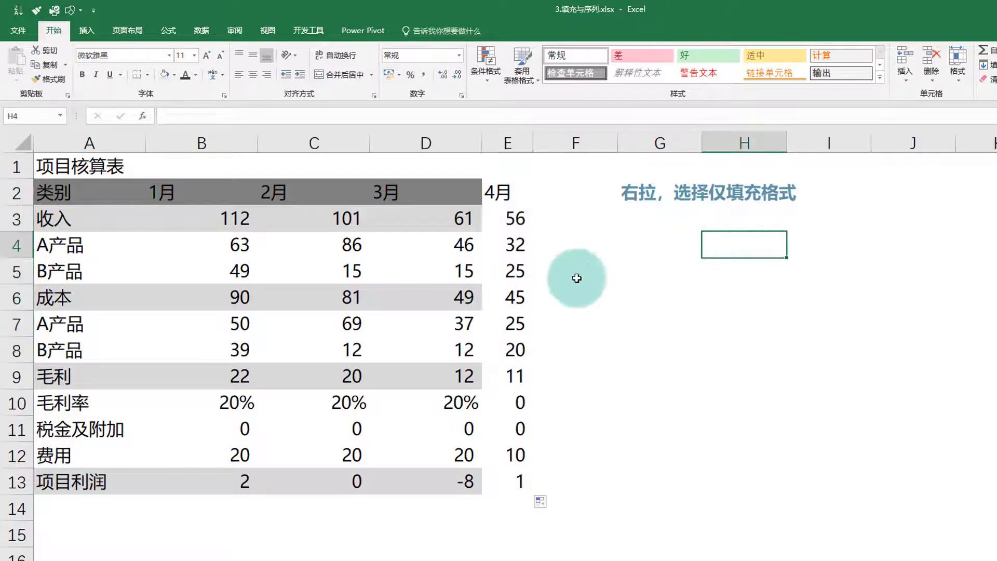
left_click_drag(424, 188, 416, 434)
left_click_drag(451, 194, 480, 492)
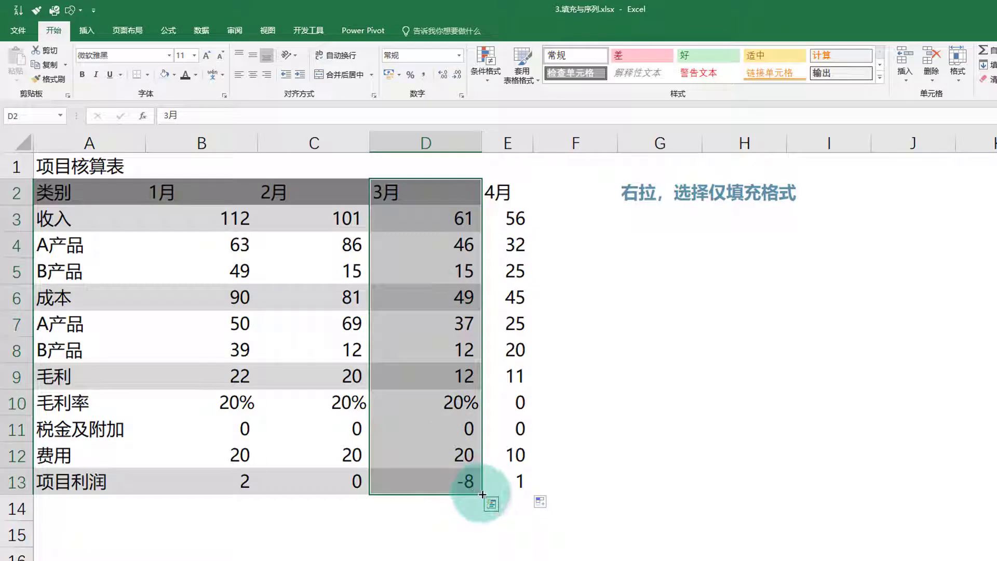
left_click_drag(501, 498, 586, 490)
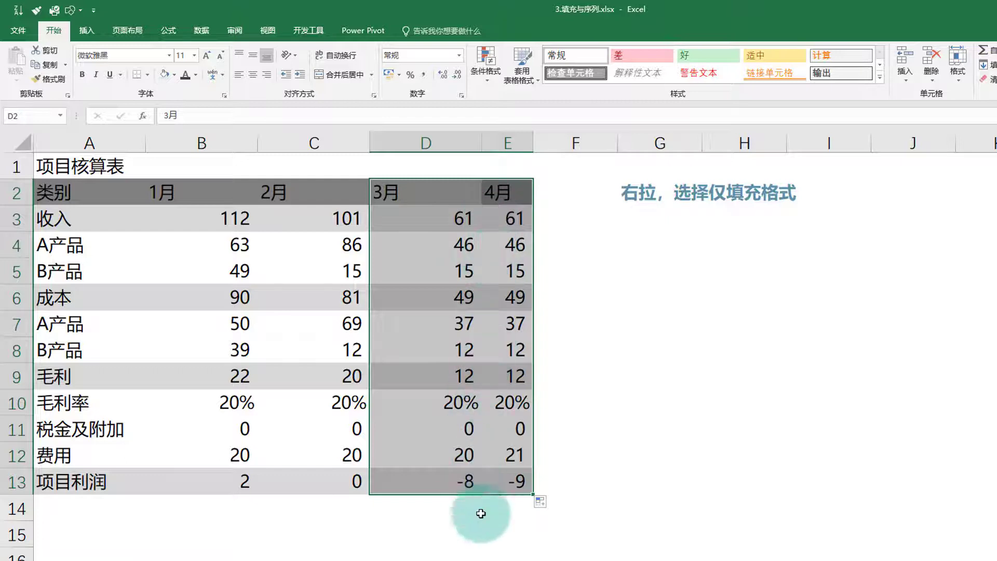
left_click(551, 504)
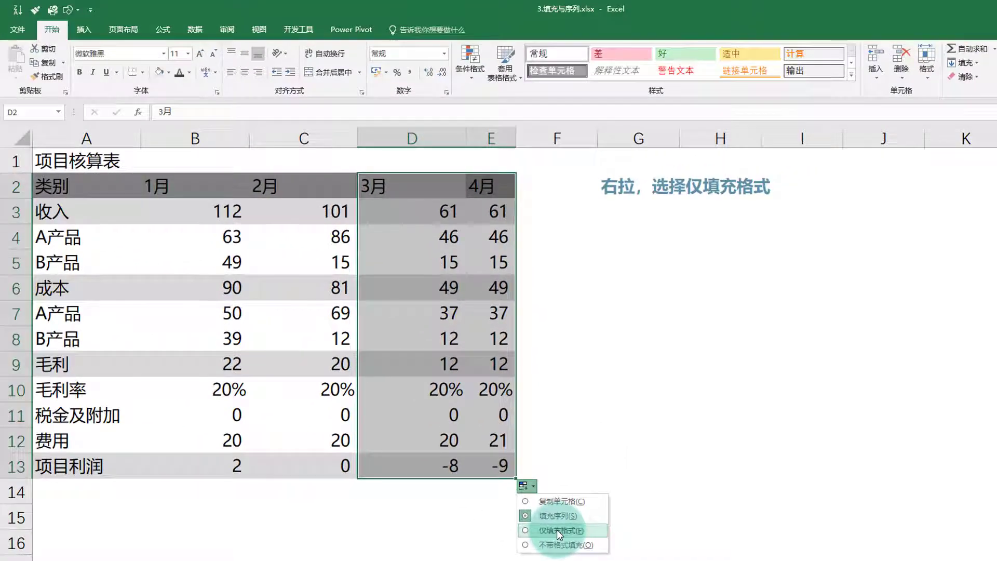
left_click(557, 530)
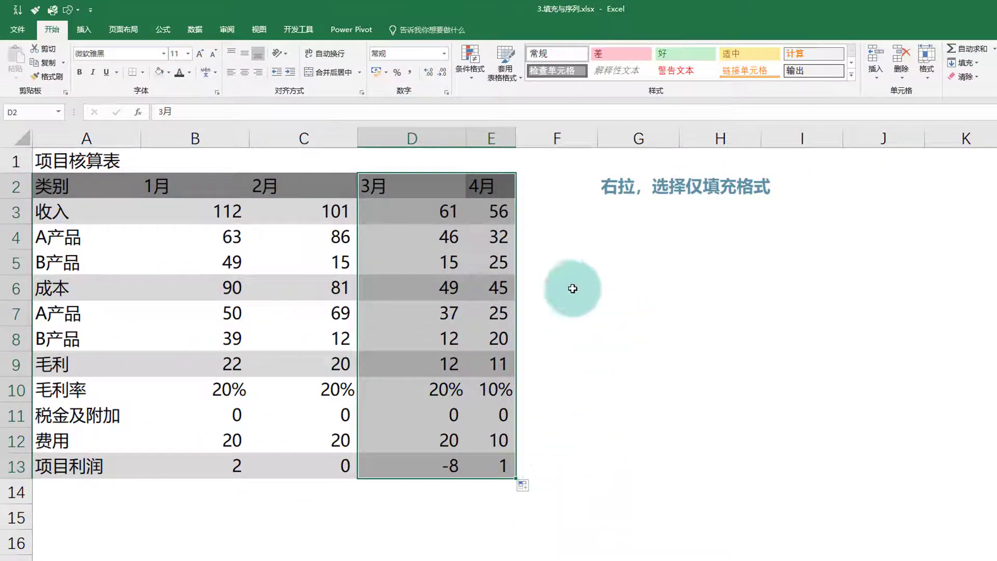
Check the formula in E3 without changing it, and review the formatted range E2:E13
left_click(574, 286)
left_click(501, 207)
double_click(501, 210)
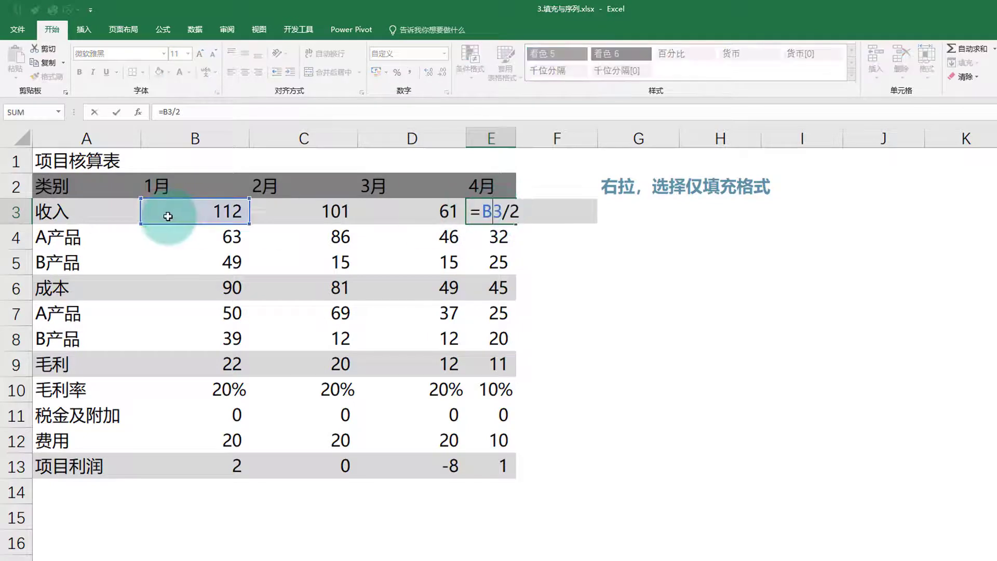
key("Tab")
left_click_drag(494, 215, 501, 468)
left_click_drag(482, 187, 507, 463)
Widen column E slightly
left_click(510, 134)
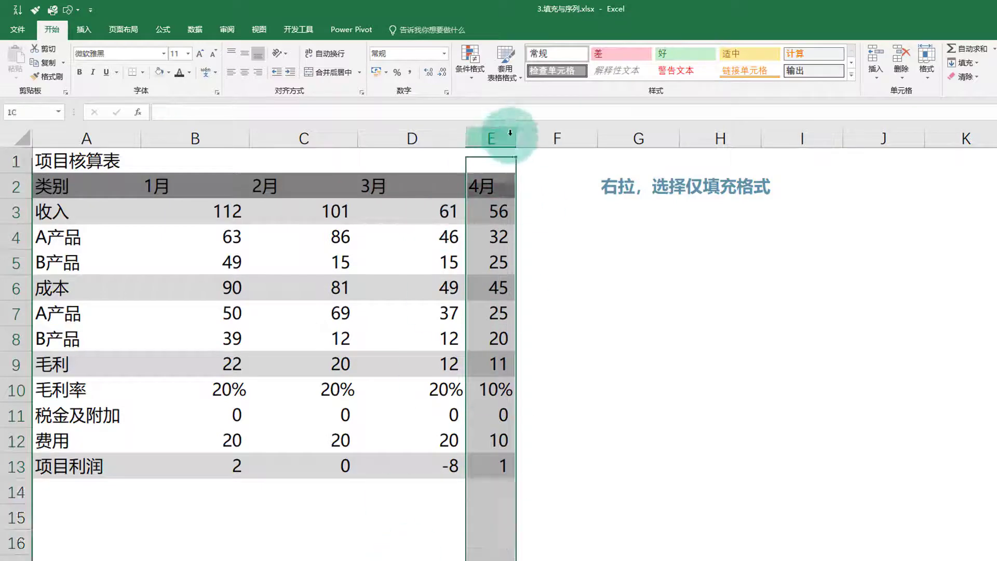
left_click_drag(517, 134, 542, 136)
left_click(668, 314)
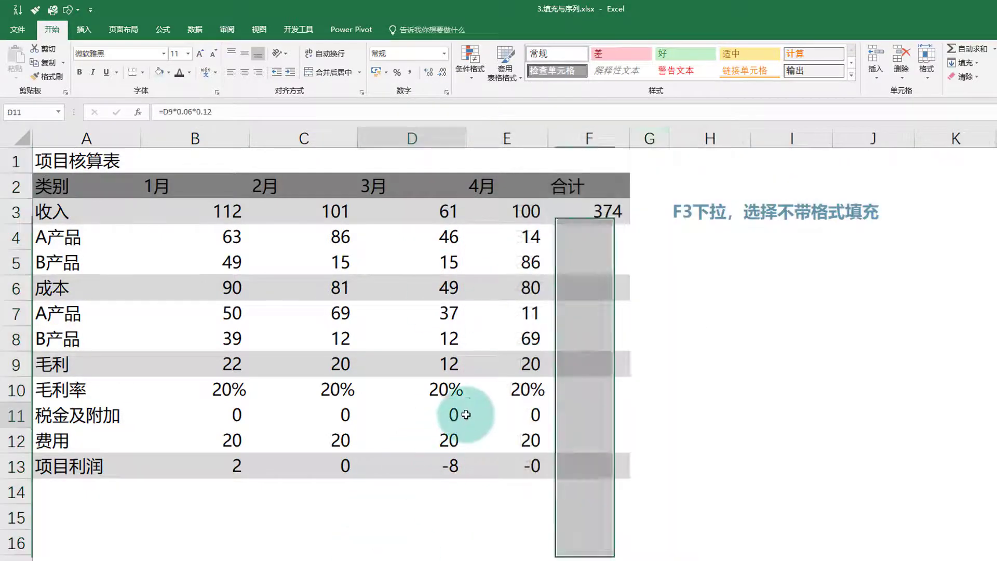
Clear F3 in the table with the 合计 column and sum the 收入 row there with =SUM(B3:E3)
left_click(407, 405)
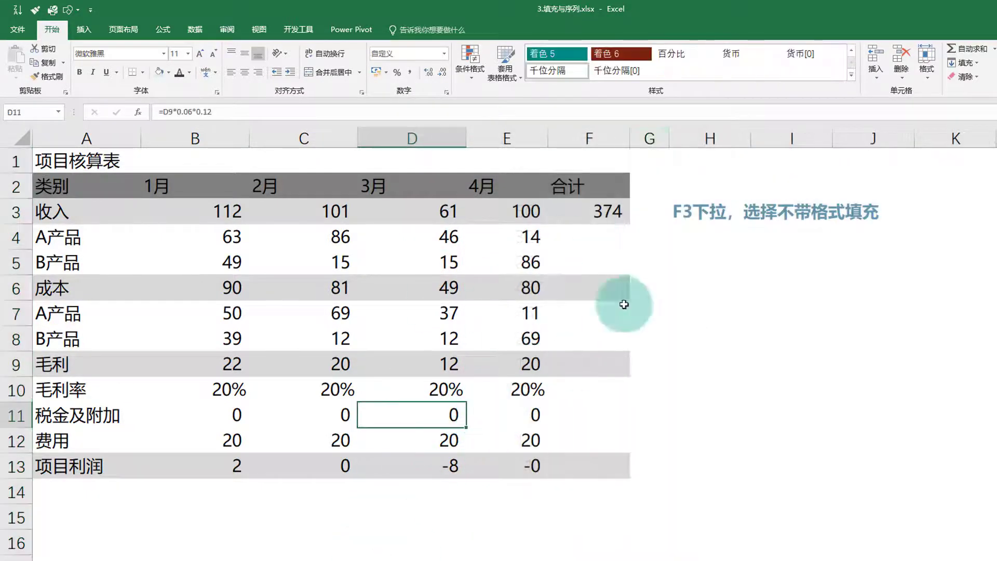
left_click(620, 215)
double_click(613, 213)
key("Escape")
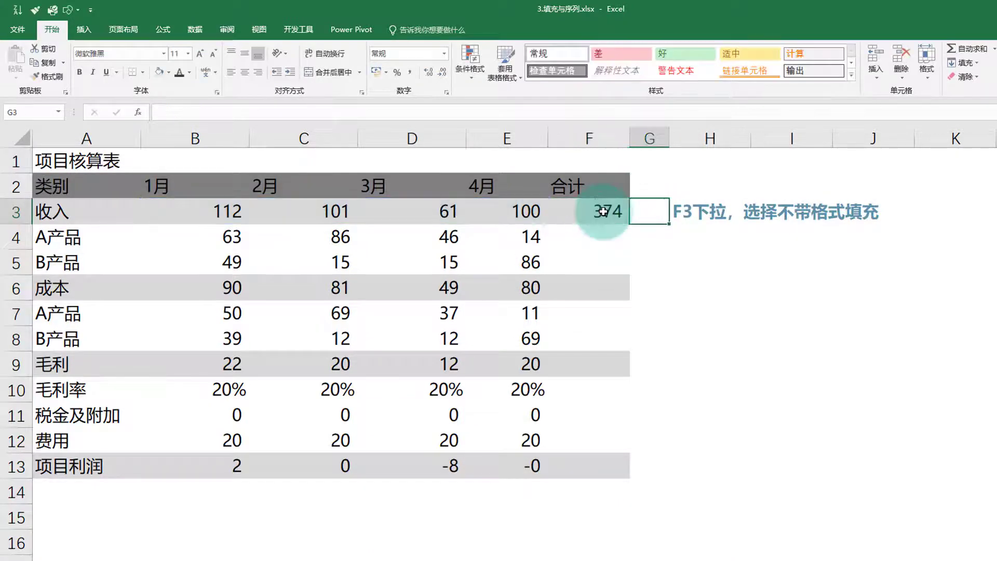
double_click(606, 216)
left_click(657, 267)
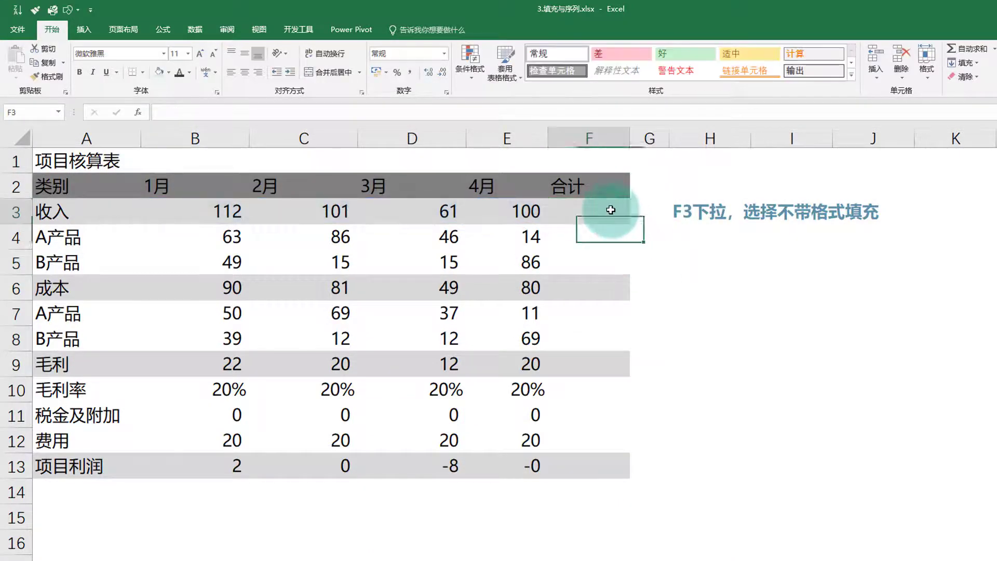
left_click(610, 210)
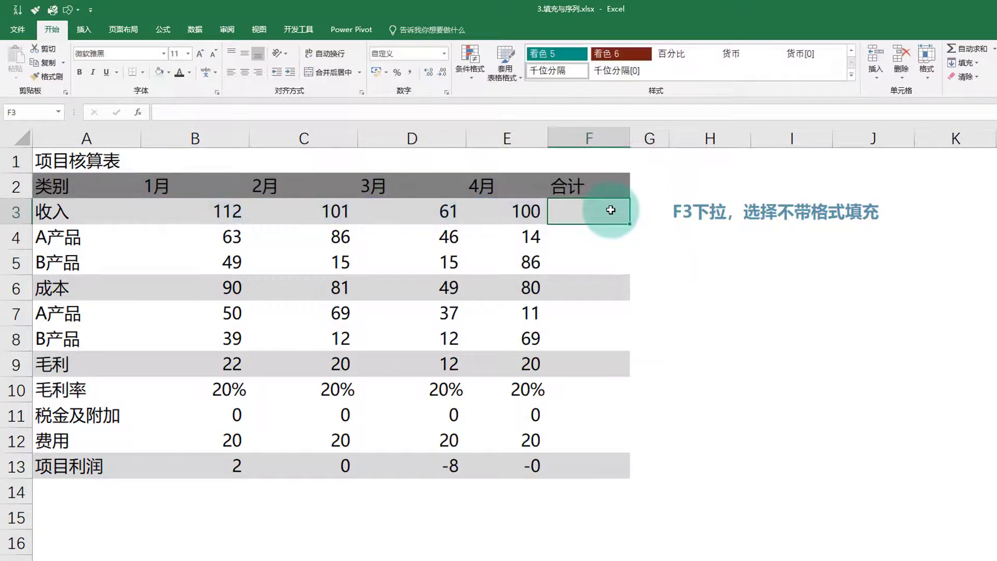
key("alt+equal")
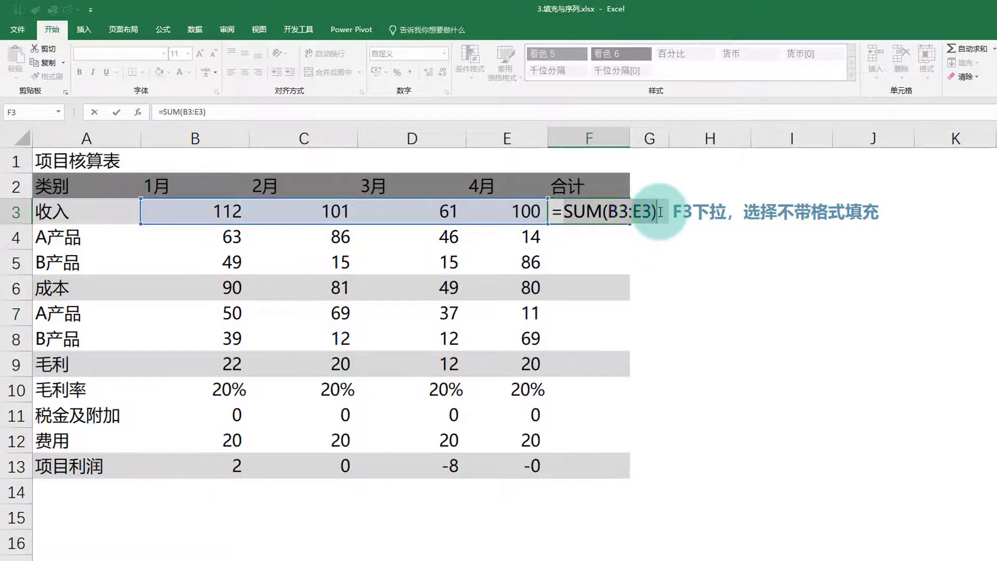
key("Return")
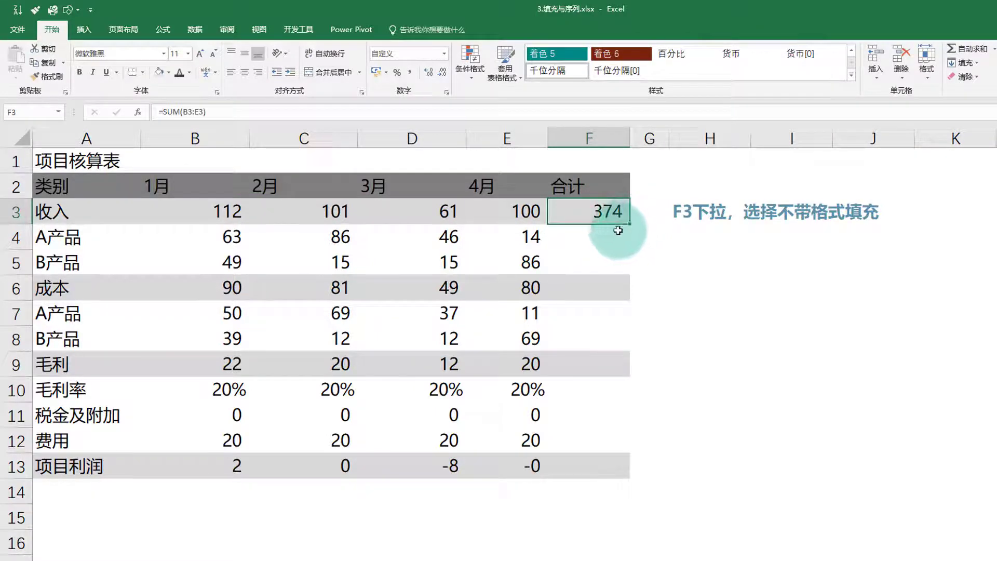
Fill the sum formula from F3 down to F13 and check the formulas in F7 and F12
left_click_drag(618, 230, 599, 236)
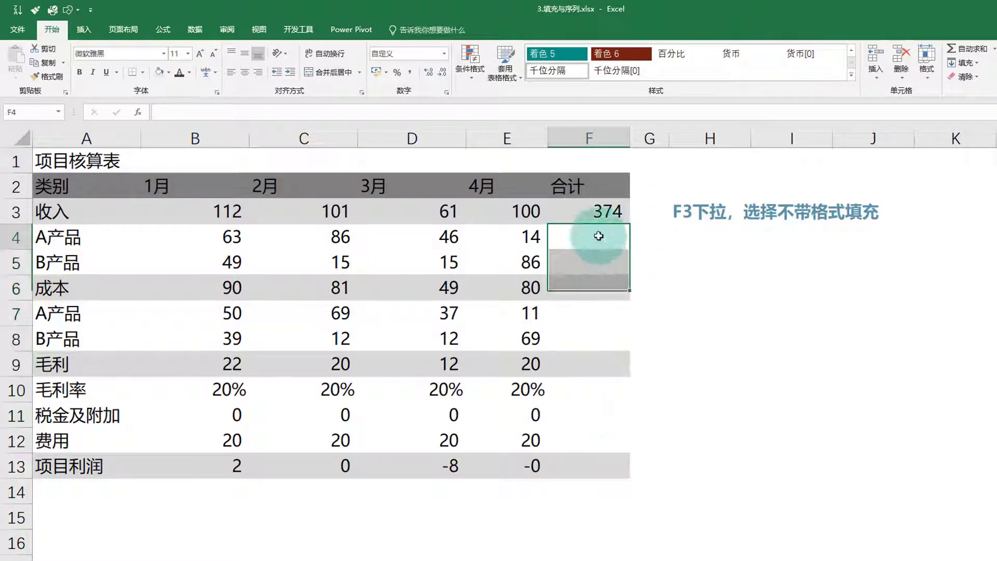
left_click_drag(234, 236, 524, 237)
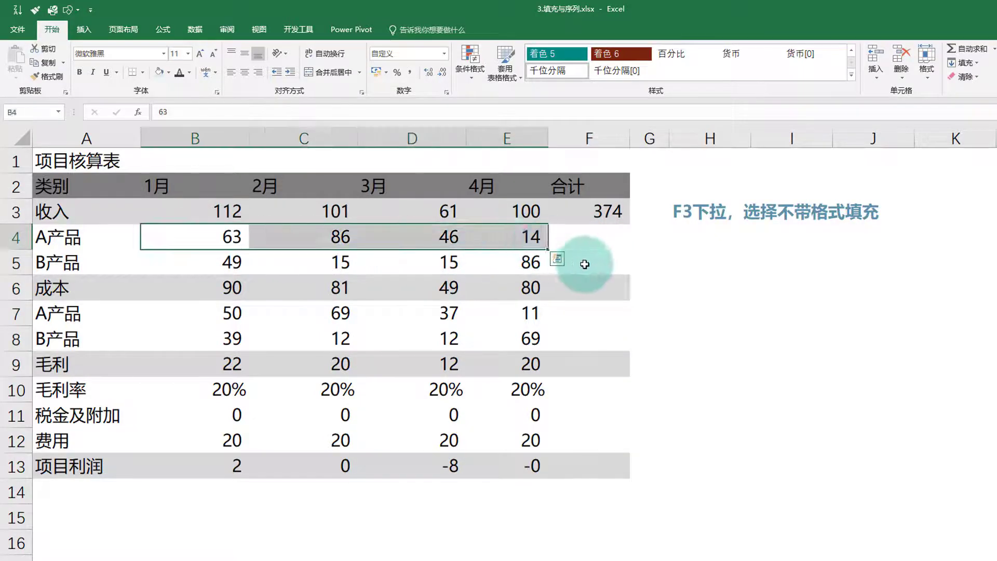
left_click(585, 265)
left_click_drag(176, 256, 502, 253)
left_click(622, 214)
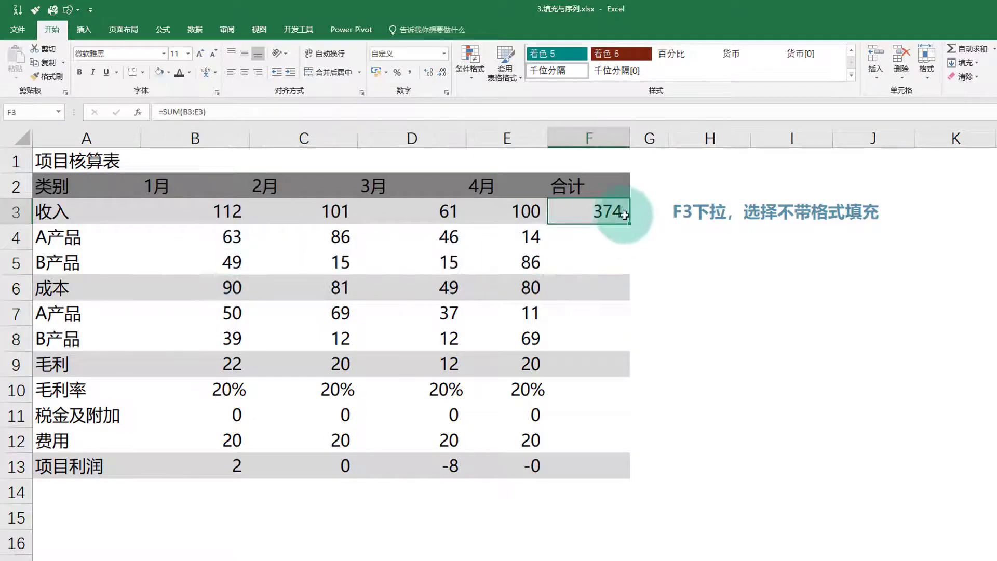
left_click_drag(629, 227, 629, 474)
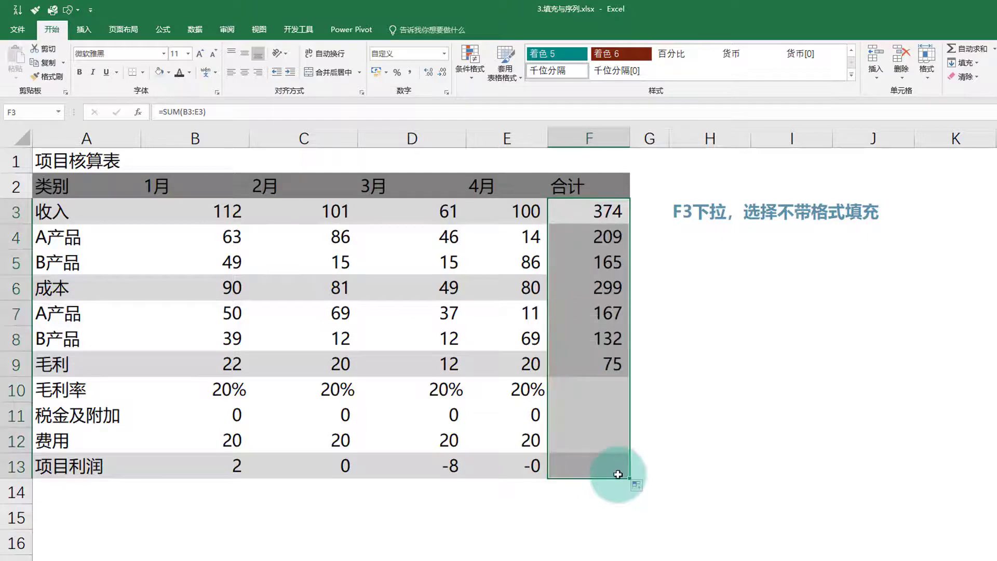
left_click(597, 316)
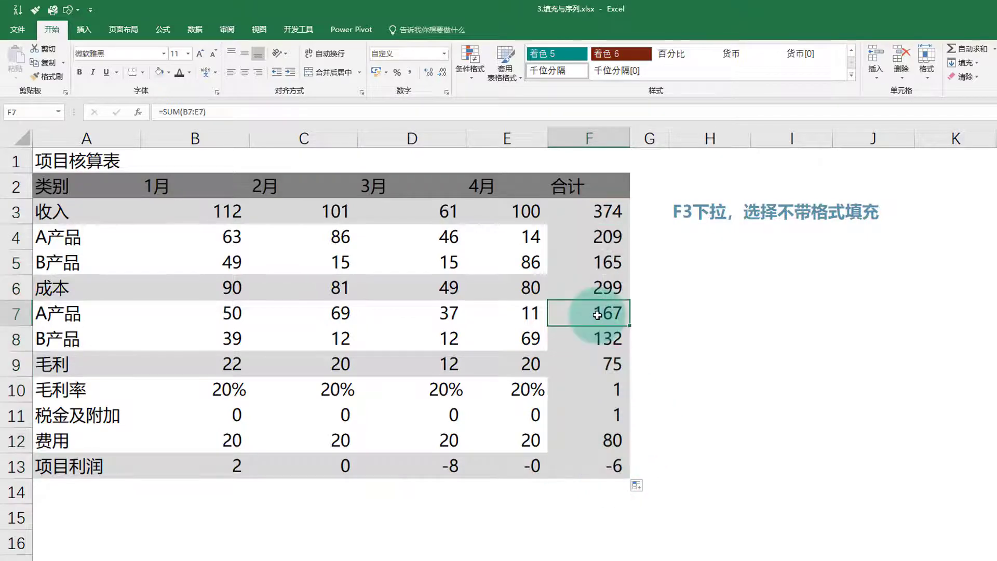
left_click(616, 439)
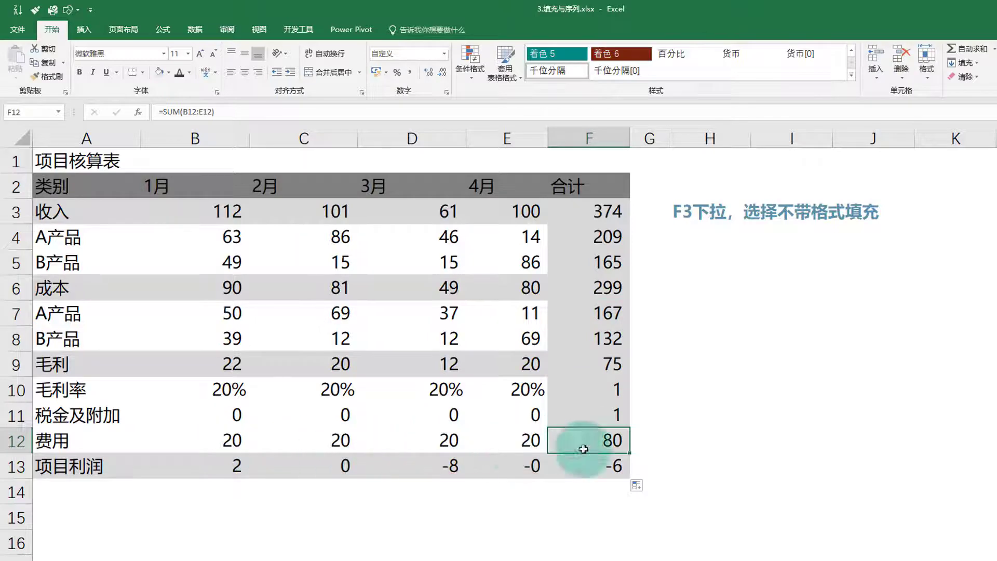
Change the fill of the 合计 formulas in F3:F13 to fill without formatting
left_click(719, 432)
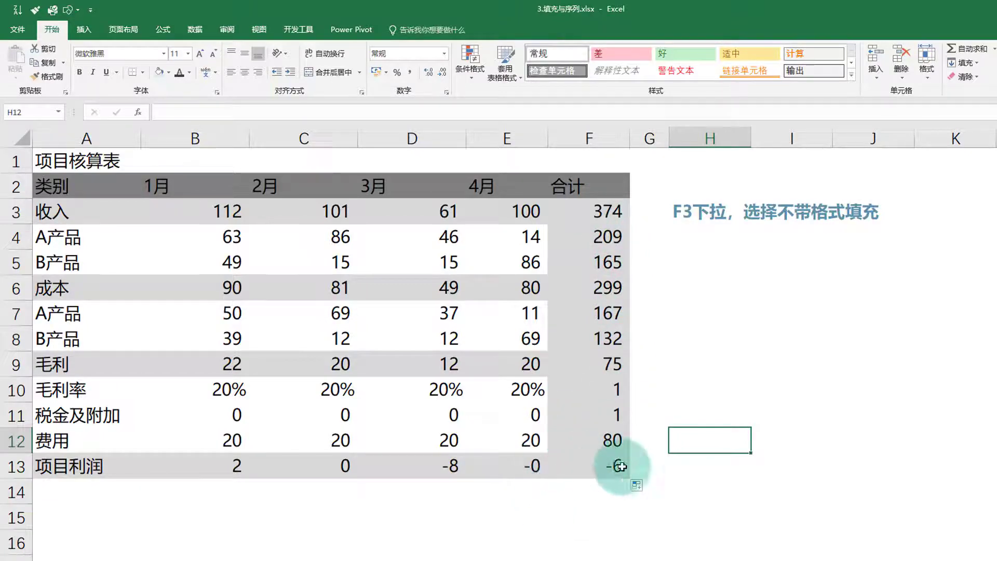
left_click(646, 487)
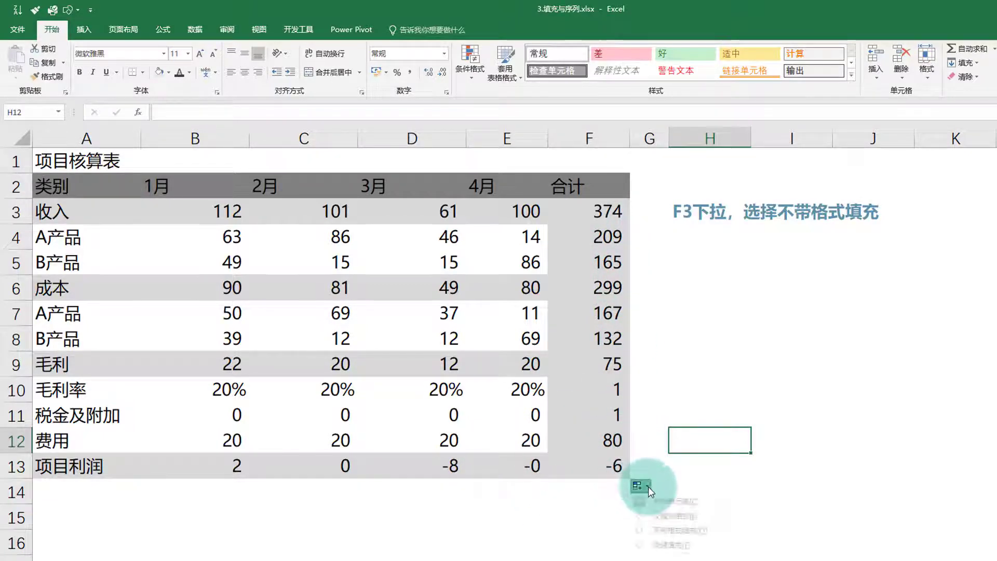
left_click(679, 527)
left_click(702, 453)
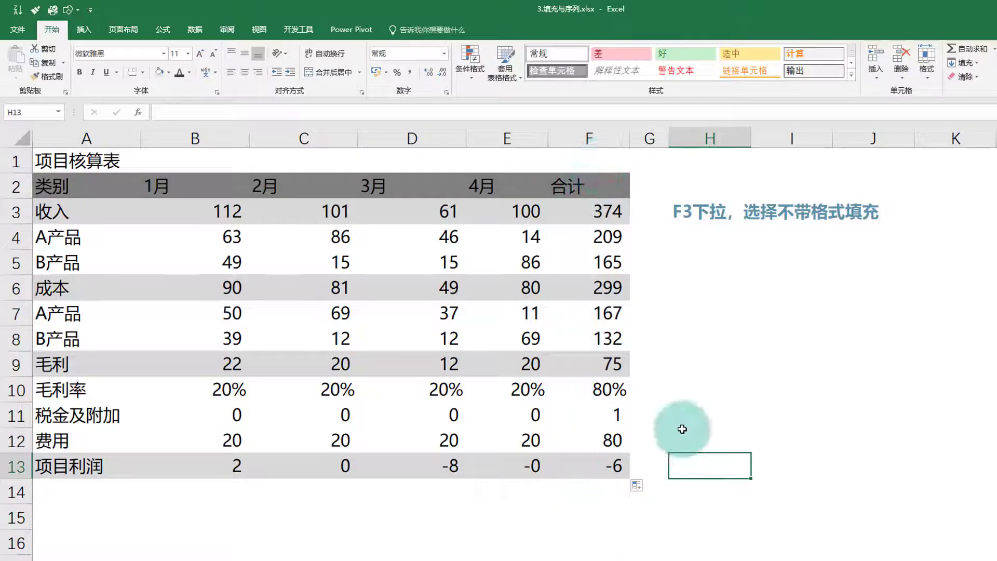
Check the sum formula in F3 without changing it
left_click(607, 214)
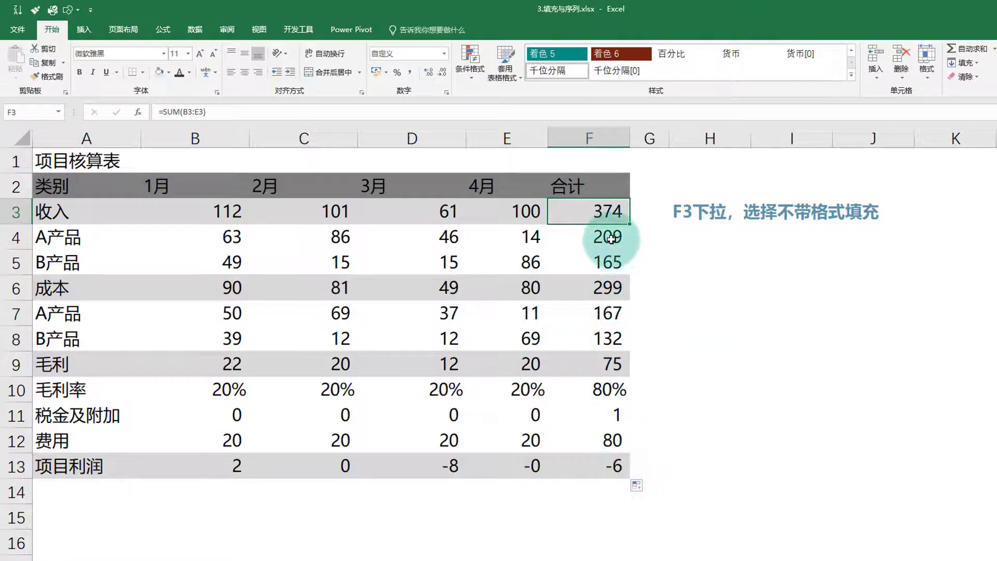
double_click(596, 206)
key("Tab")
double_click(603, 211)
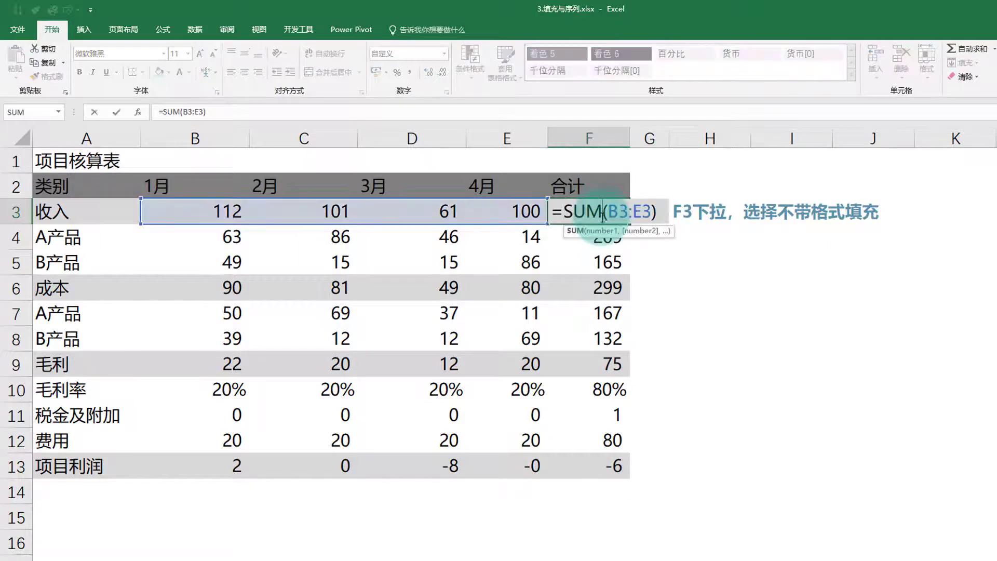
key("Tab")
left_click(613, 220)
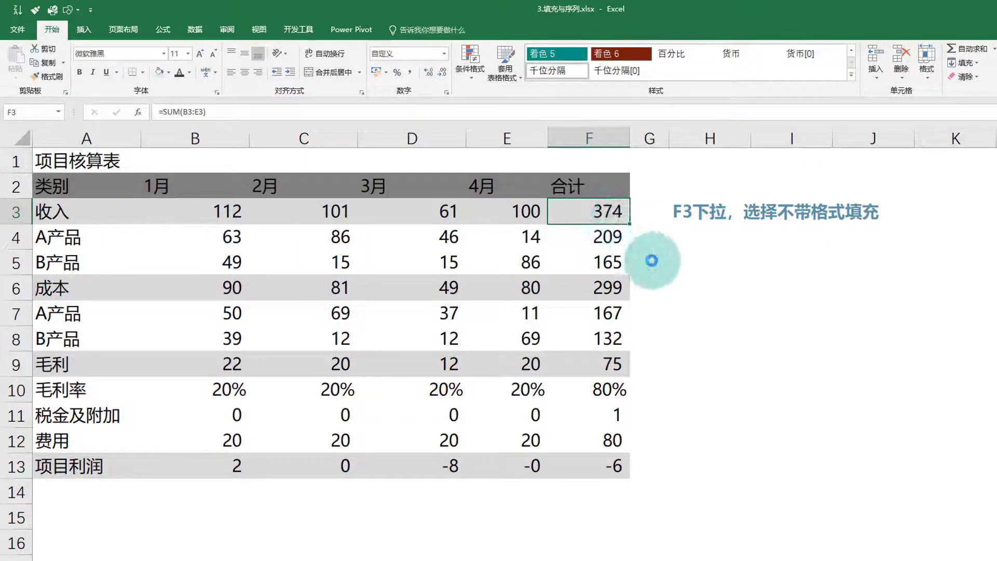
Undo the 合计 column's sums and sum the 收入 row again in F3 with =SUM(B3:E3)
key("ctrl+z")
key("ctrl+z")
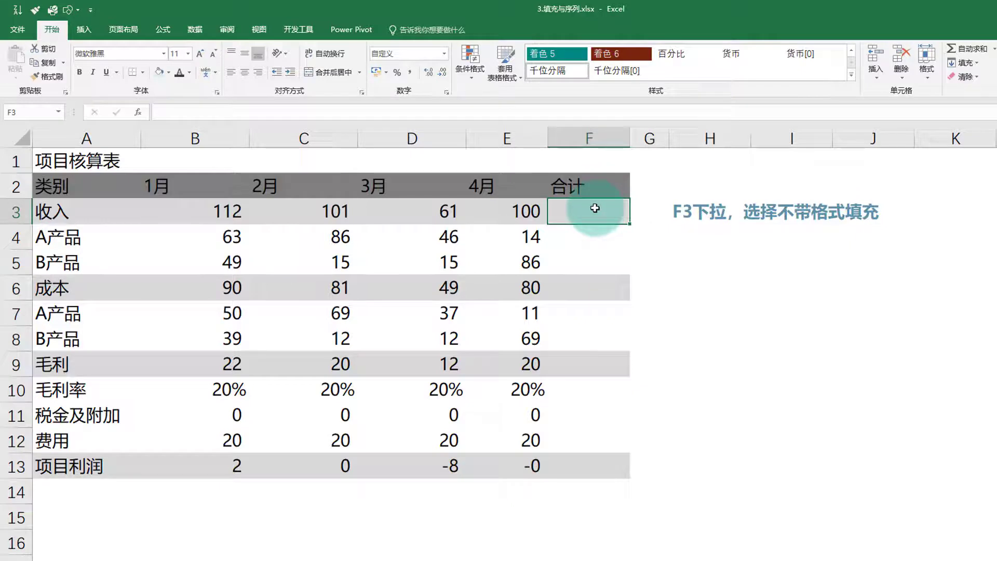
key("alt+=")
key("Tab")
left_click(598, 209)
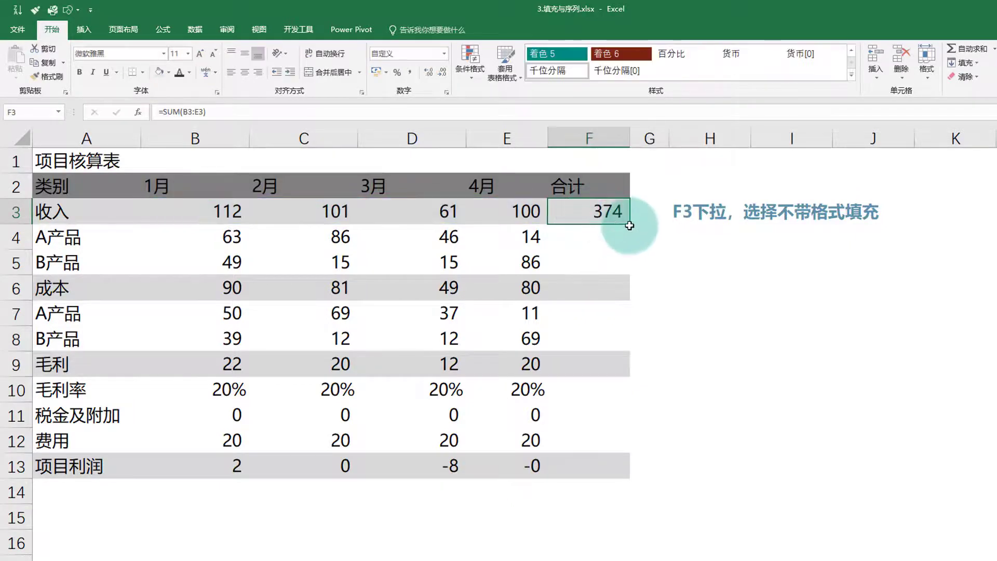
Fill the sum formula from F3 down to F13 without formatting
left_click_drag(629, 225, 772, 412)
left_click(772, 413)
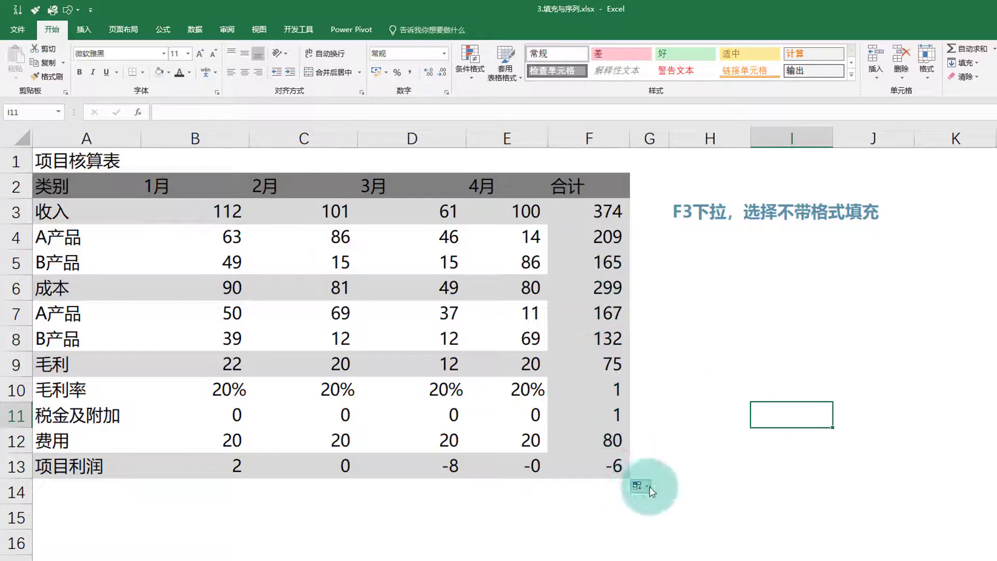
left_click(690, 530)
left_click(800, 447)
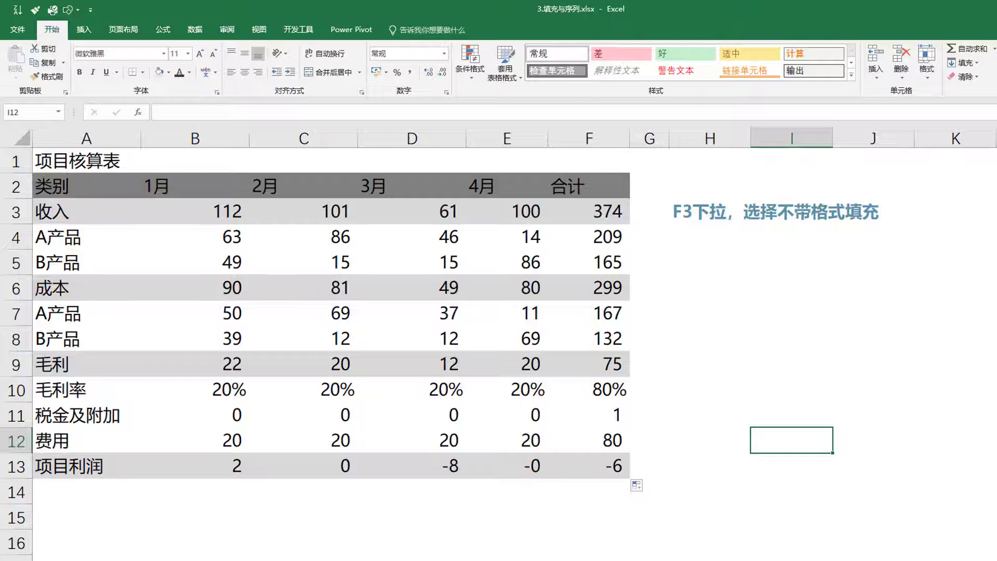
On the next sheet, replace the 姓名2 entry in C2 with the row's name directly followed by its score, 21
key("ctrl+Page_Down")
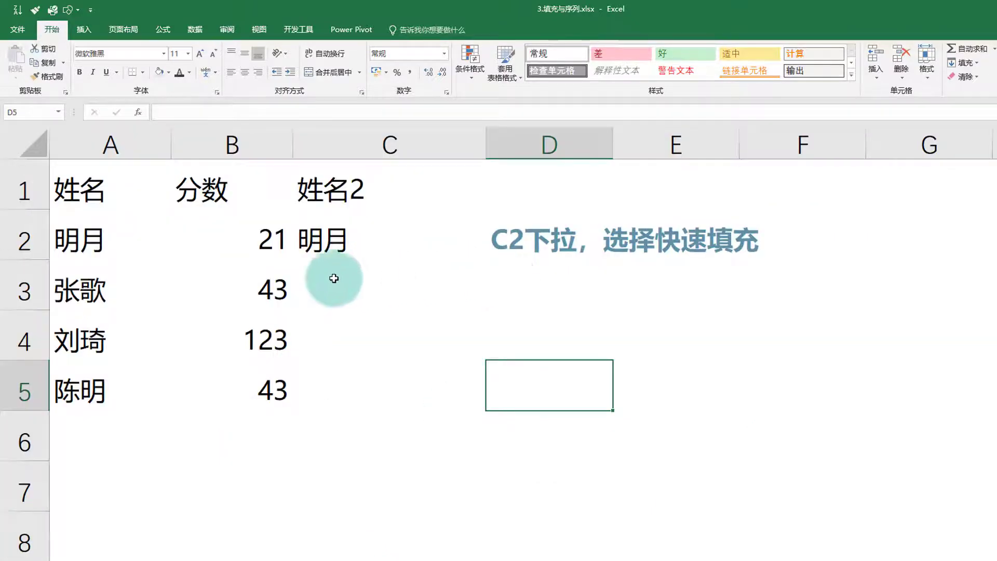
left_click(349, 242)
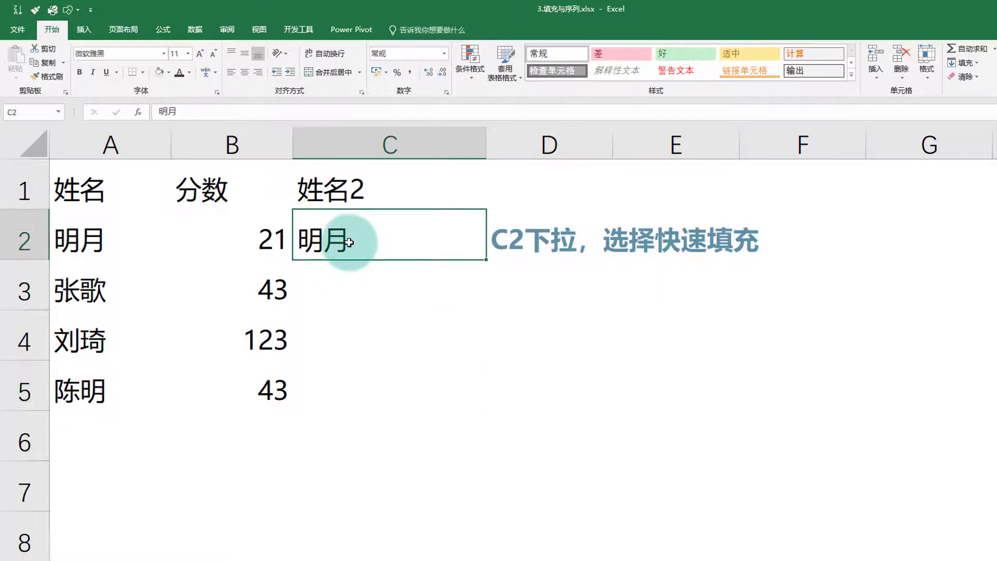
key("BackSpace")
key("Tab")
left_click(380, 229)
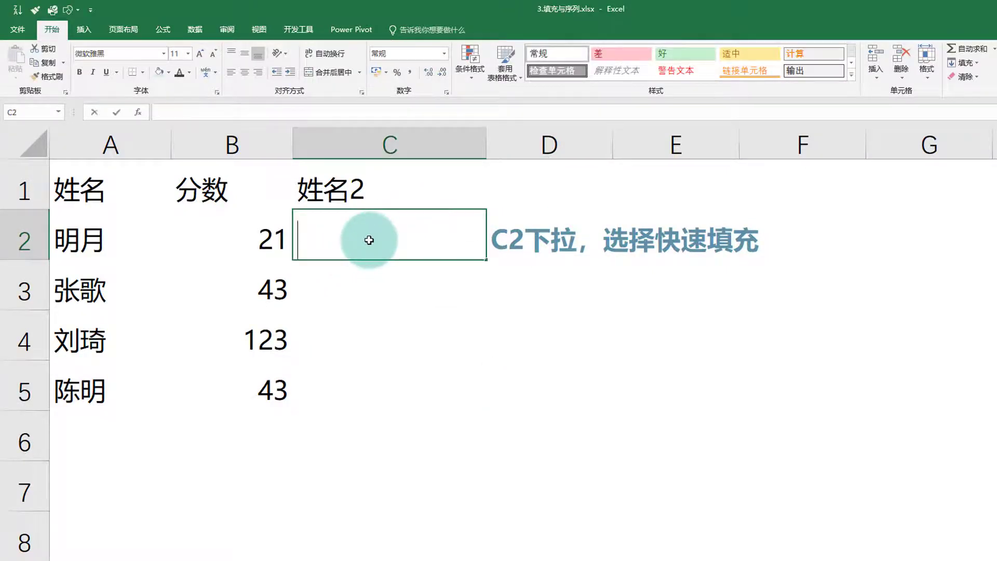
type("mingyue")
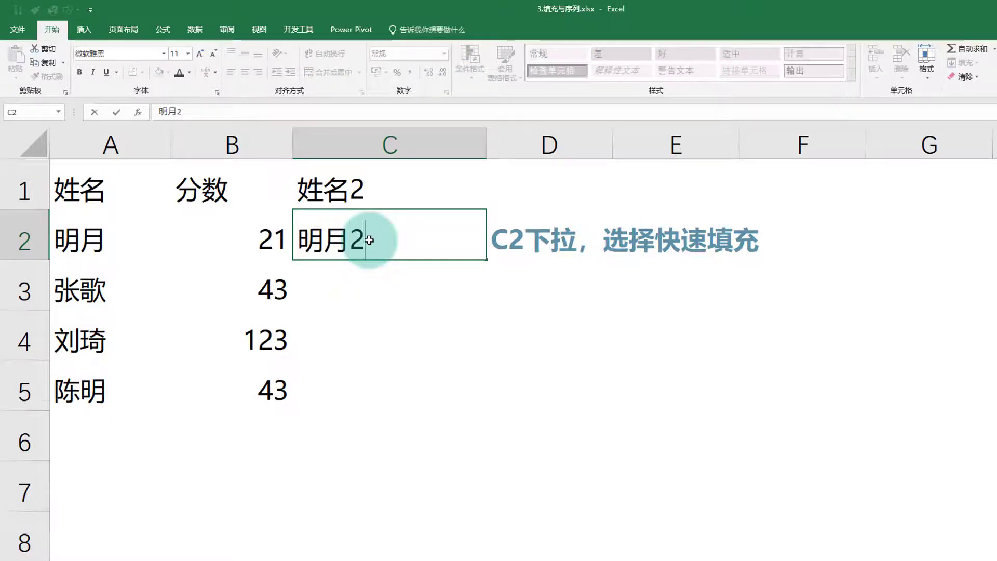
type("21")
key("Return")
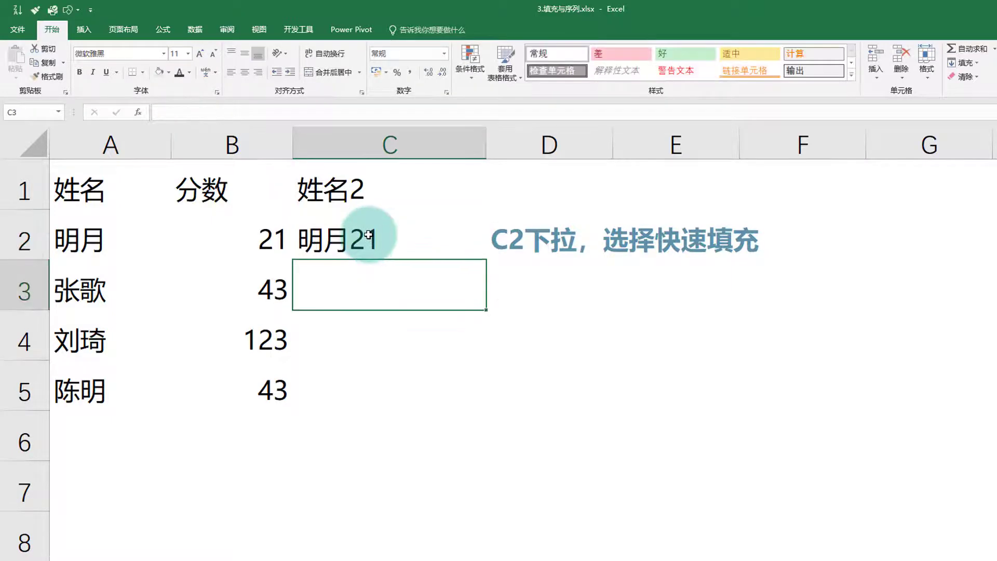
Fill the combined entry from C2 down to C5 and change the fill option to Flash Fill (快速填充)
left_click(418, 241)
left_click_drag(484, 260, 529, 382)
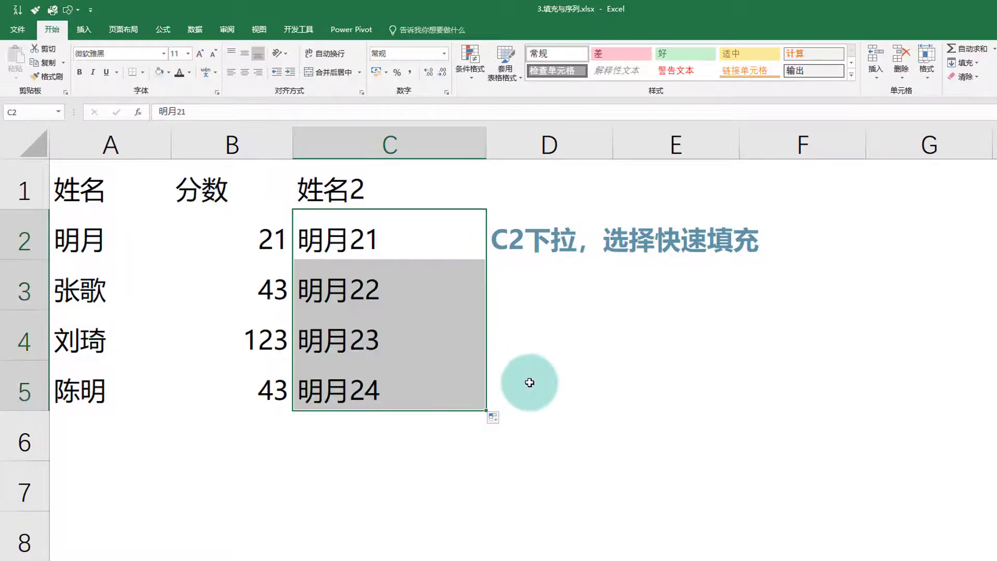
left_click(500, 417)
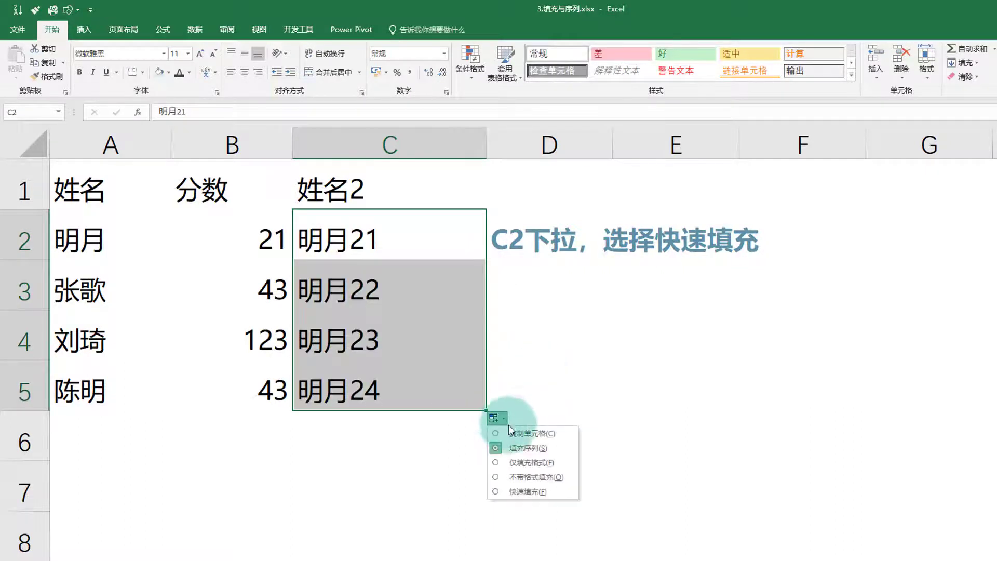
left_click(528, 490)
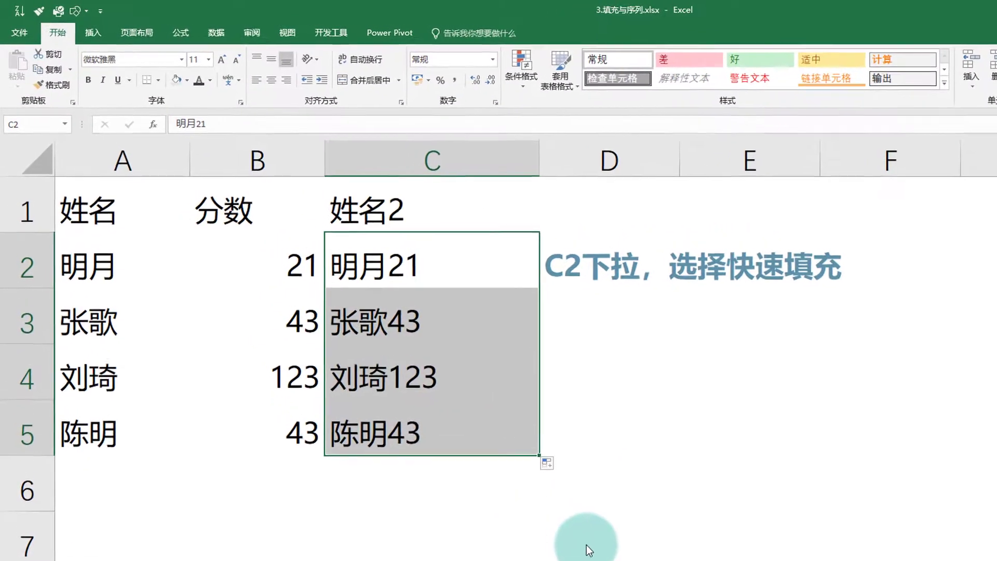
left_click(727, 506)
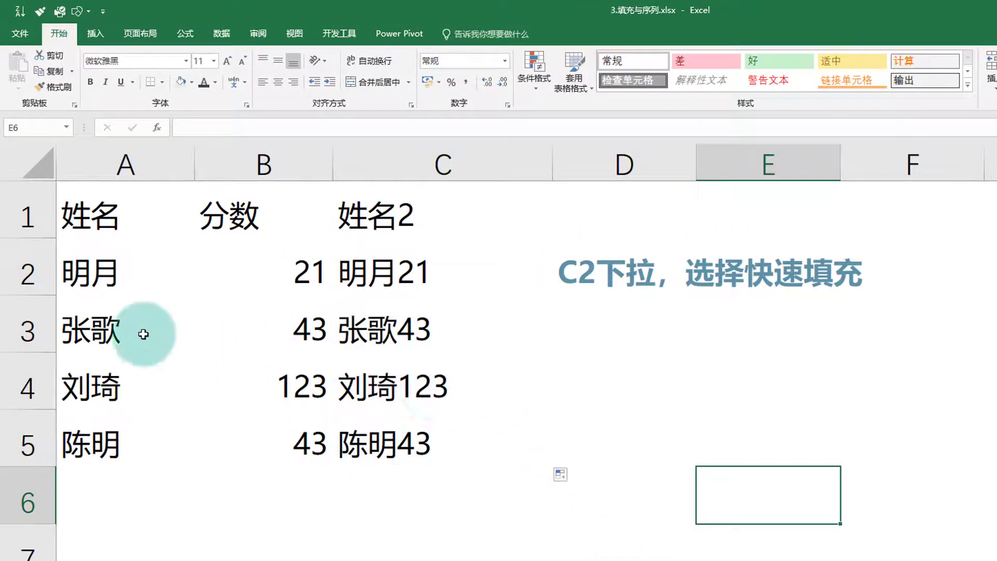
Compare each row's name and score in A2:B5 with the combined entry in the 姓名2 column
left_click_drag(151, 332, 267, 331)
left_click(171, 373)
left_click_drag(201, 376, 224, 382)
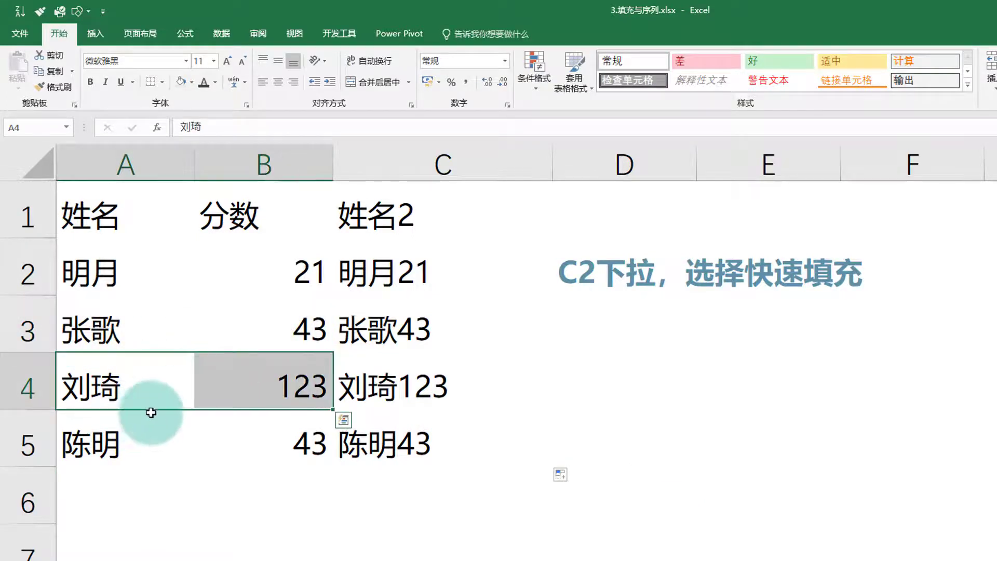
left_click_drag(202, 445, 316, 436)
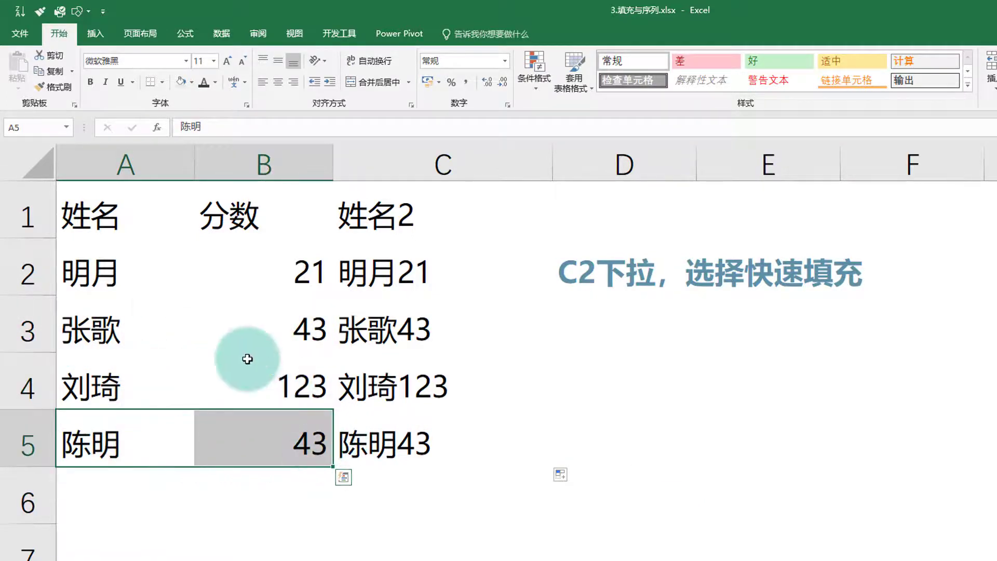
left_click_drag(98, 268, 262, 291)
left_click_drag(89, 348, 271, 338)
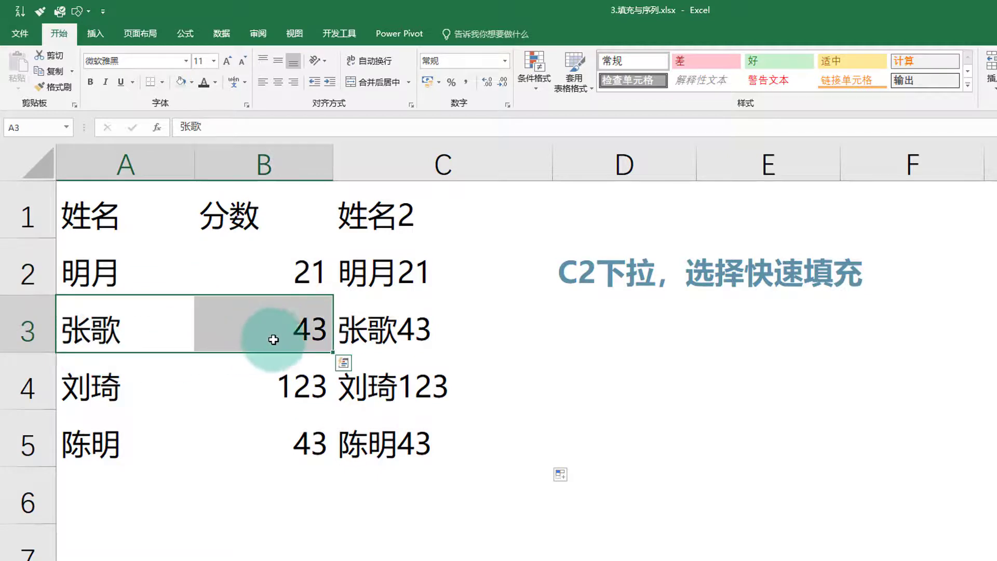
left_click(469, 282)
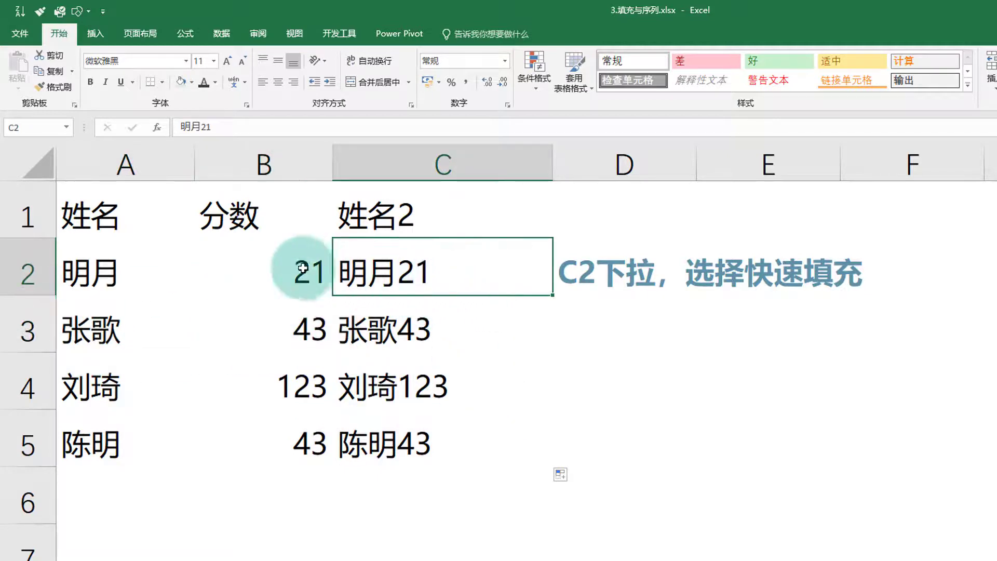
left_click_drag(147, 265, 262, 271)
left_click_drag(151, 314, 281, 320)
left_click_drag(128, 395, 228, 392)
left_click_drag(141, 434, 270, 437)
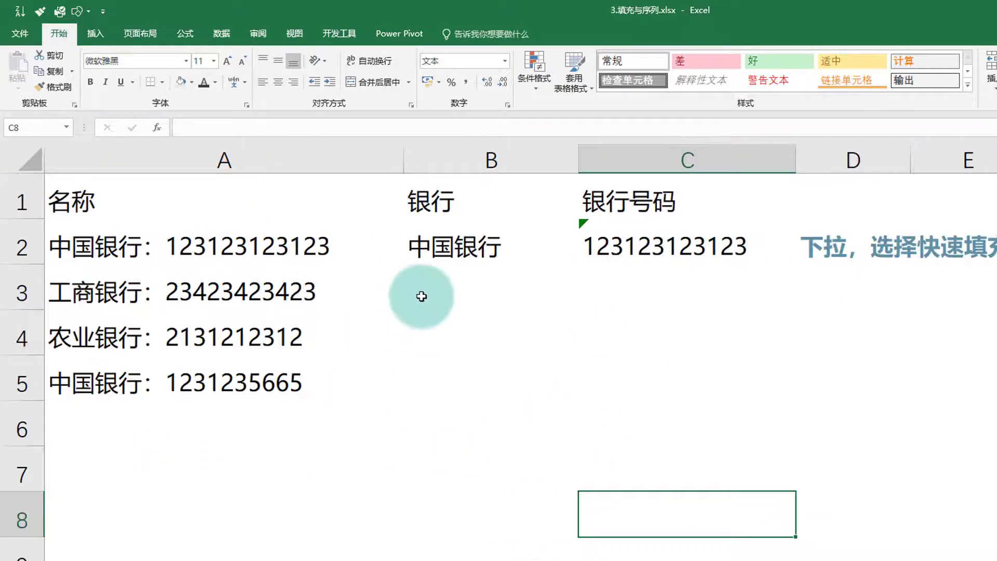
On the sheet with bank names and numbers, clear the sample entries in B2:C2
left_click(431, 290)
left_click(450, 226)
left_click(136, 245)
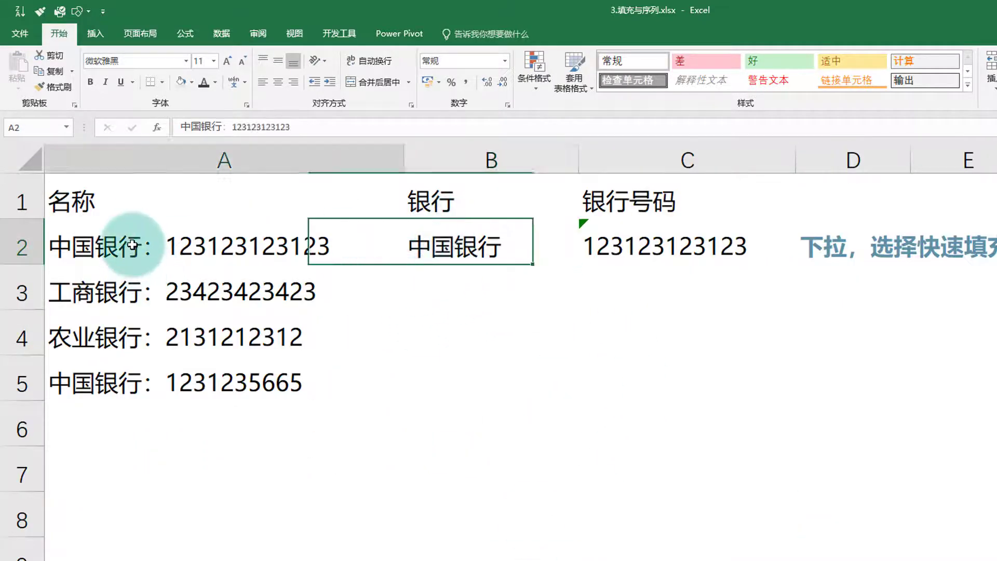
left_click_drag(571, 254, 623, 243)
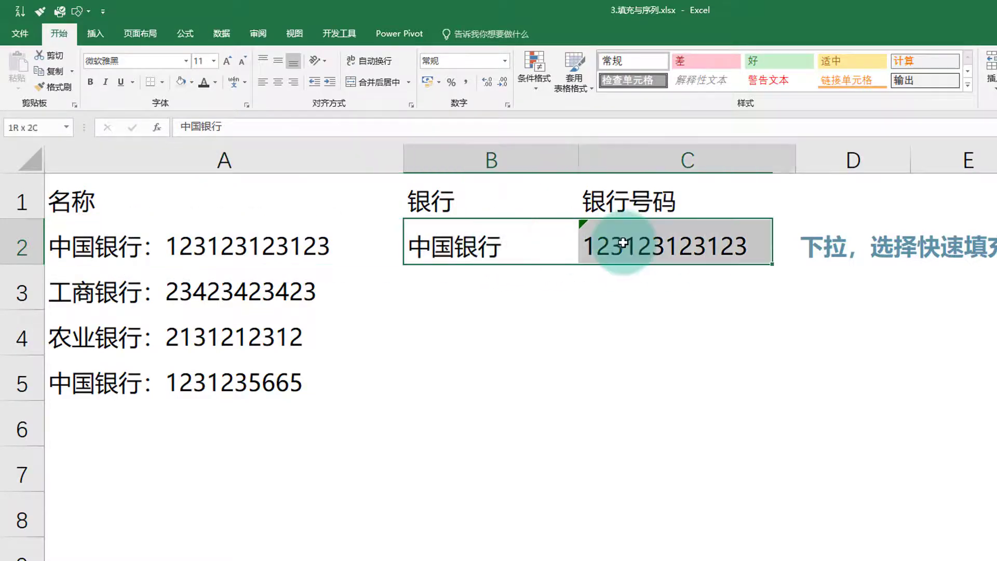
key("Delete")
Copy only the bank name 中国银行 from A2 into B2
left_click(134, 245)
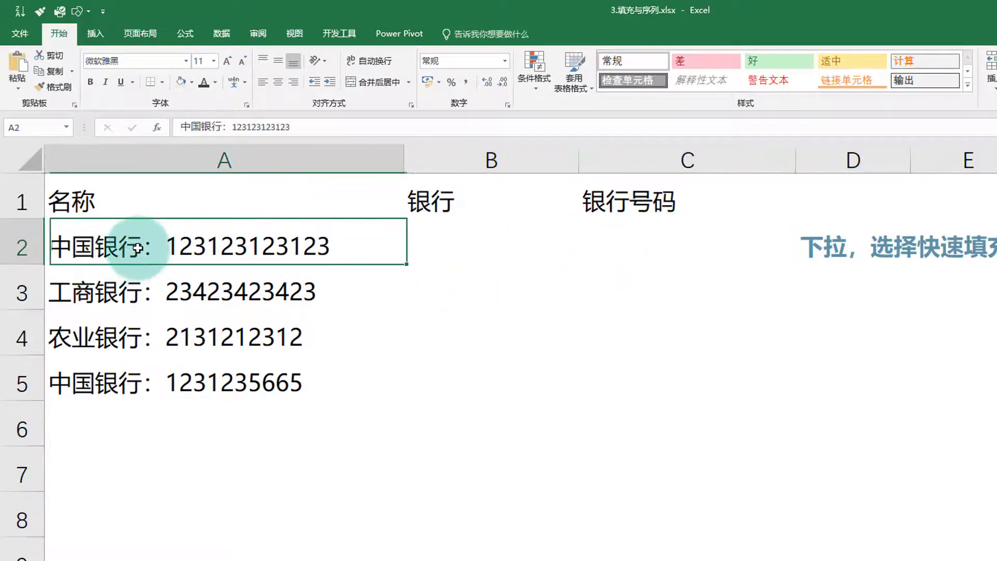
left_click_drag(139, 249, 76, 209)
key("ctrl+c")
double_click(459, 250)
key("ctrl+v")
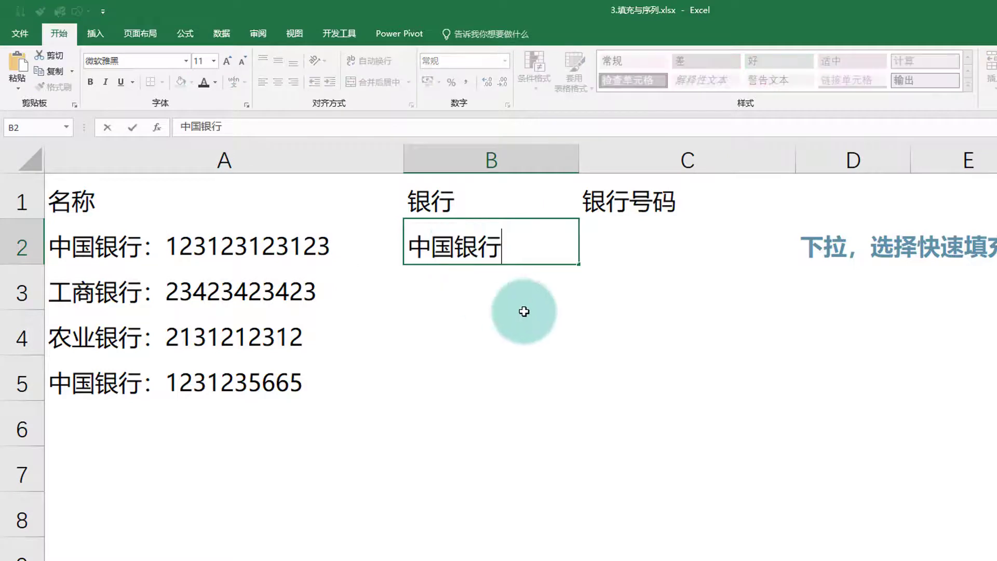
key("Tab")
Flash Fill the bank name from B2 down to B5 and check the results against the 名称 entries
left_click(516, 245)
left_click_drag(580, 265, 582, 408)
left_click(639, 476)
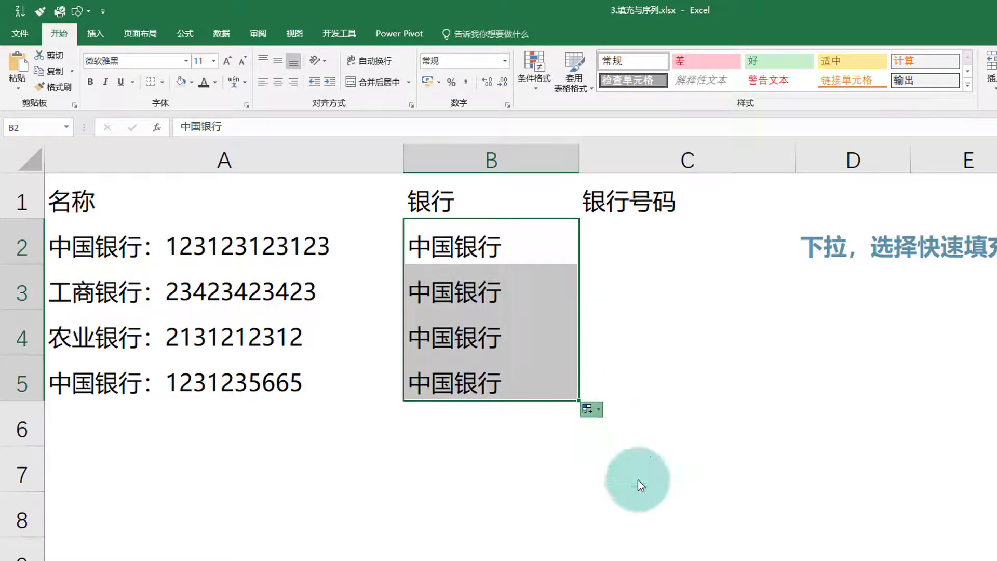
left_click(470, 328)
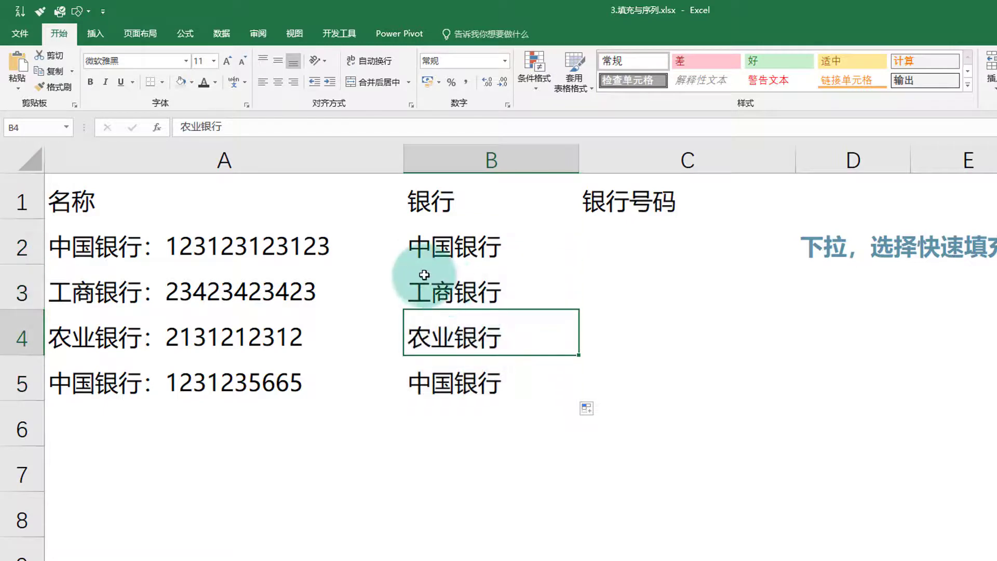
left_click(83, 291)
left_click(80, 337)
left_click(116, 384)
Copy only the bank number from A2 into C2 under 银行号码
double_click(177, 245)
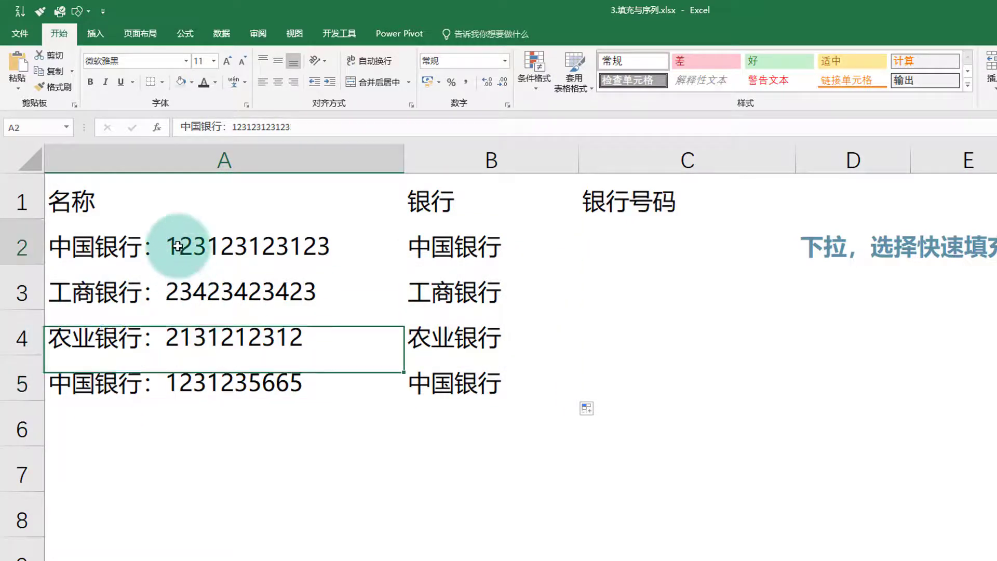
left_click_drag(168, 245, 528, 275)
key("Tab")
left_click(610, 249)
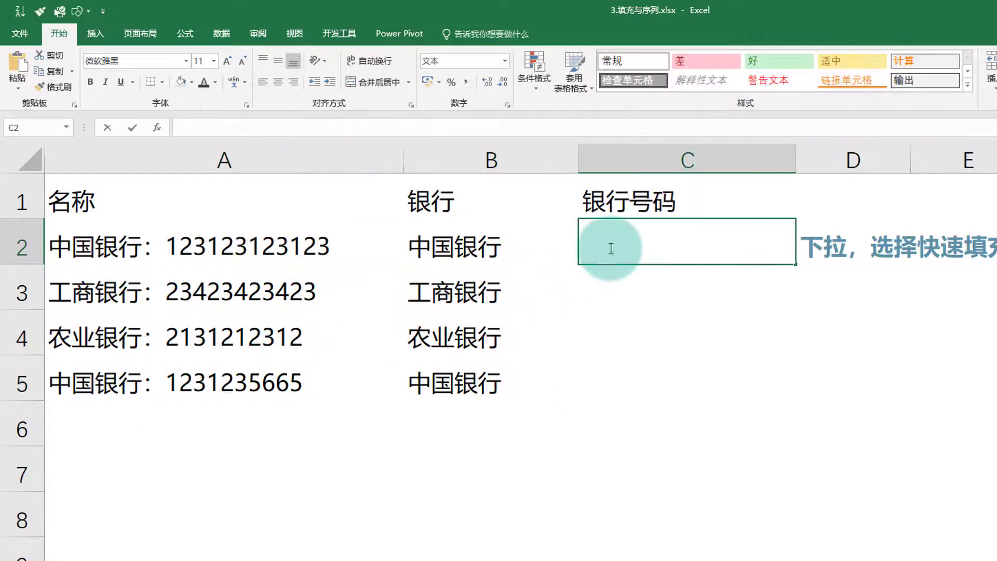
key("ctrl+v")
Flash Fill the bank number from C2 down to C5 and check row 5 against its source in column A
left_click_drag(795, 264, 796, 397)
left_click(810, 409)
left_click(863, 476)
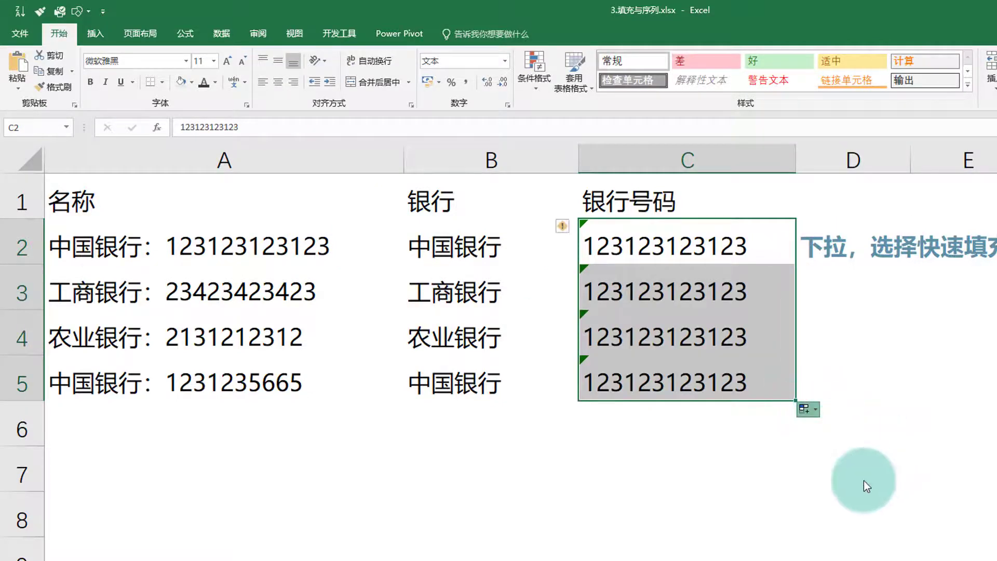
left_click(690, 452)
left_click(207, 379)
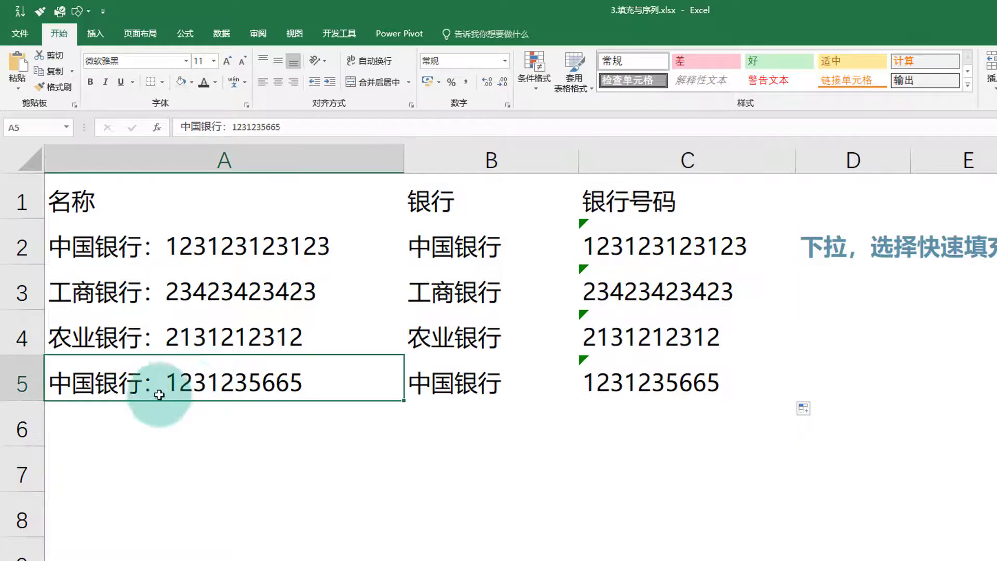
left_click(644, 384)
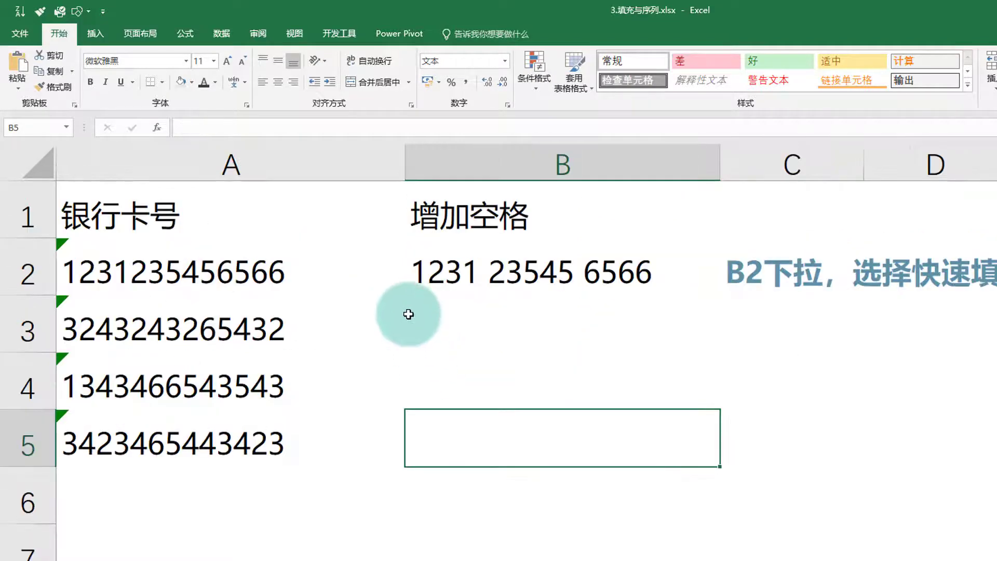
Check the 银行卡号 entries in A2 and A3 and clear the spaced card number sample from B2 under 增加空格
left_click(467, 316)
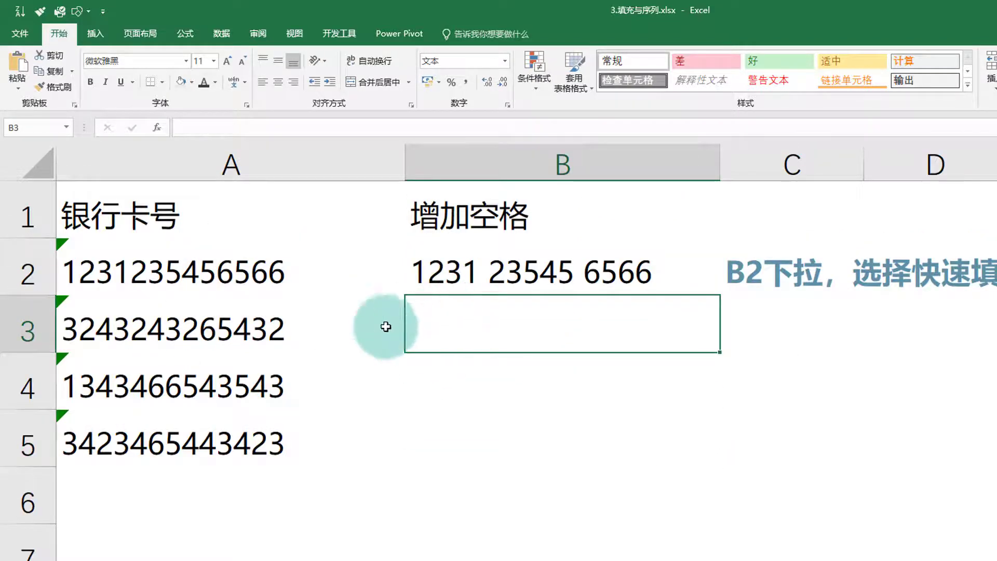
left_click(159, 264)
left_click(307, 316)
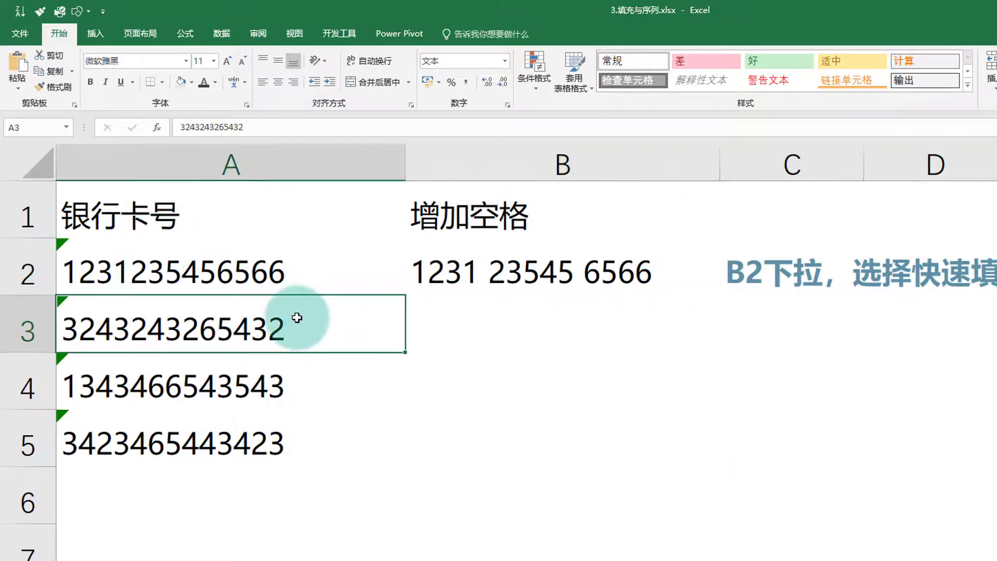
left_click(457, 266)
double_click(429, 272)
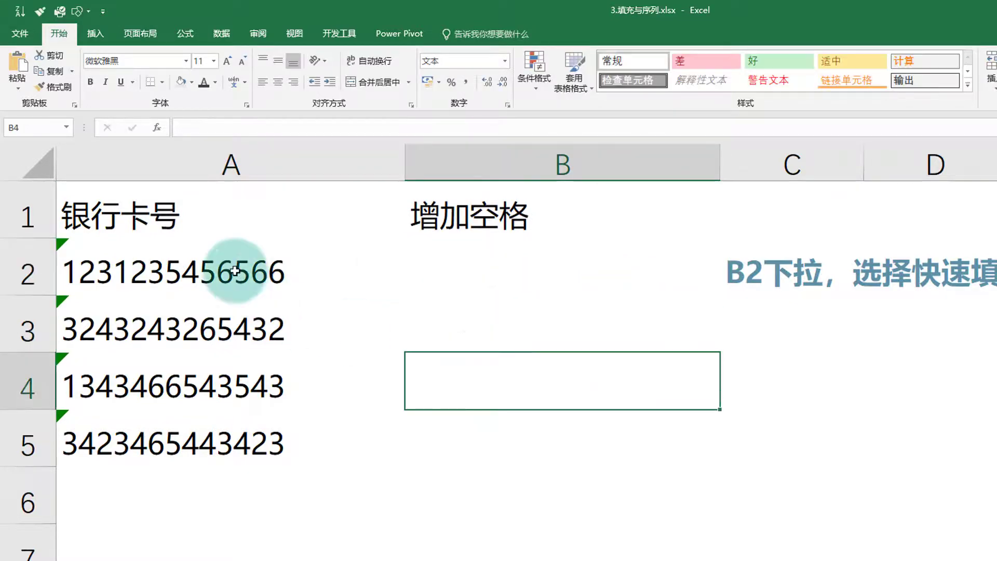
Copy the bank card number from A2 into B2 and insert a space after every four digits
double_click(285, 267)
left_click(550, 278)
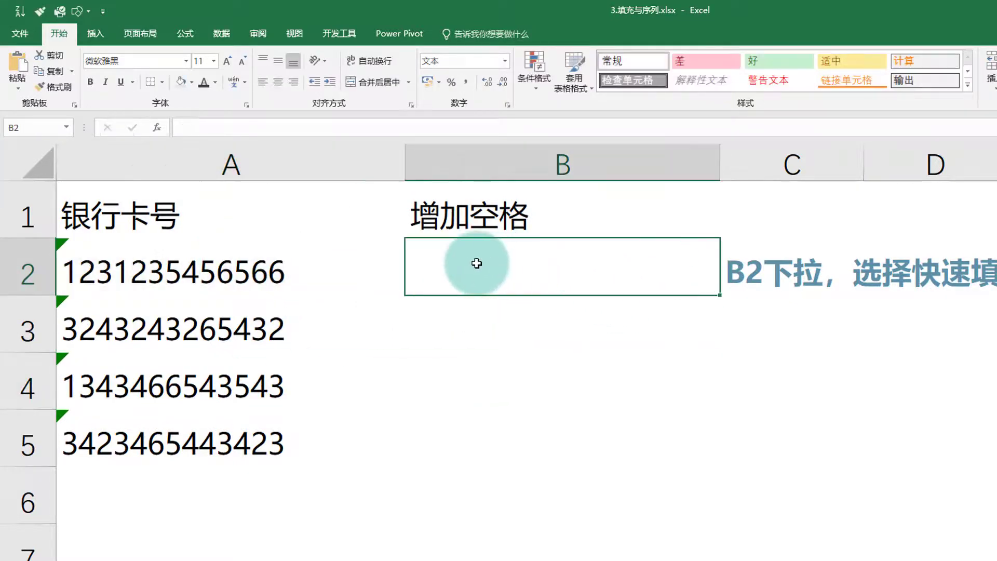
double_click(476, 263)
key("ctrl+v")
left_click(476, 276)
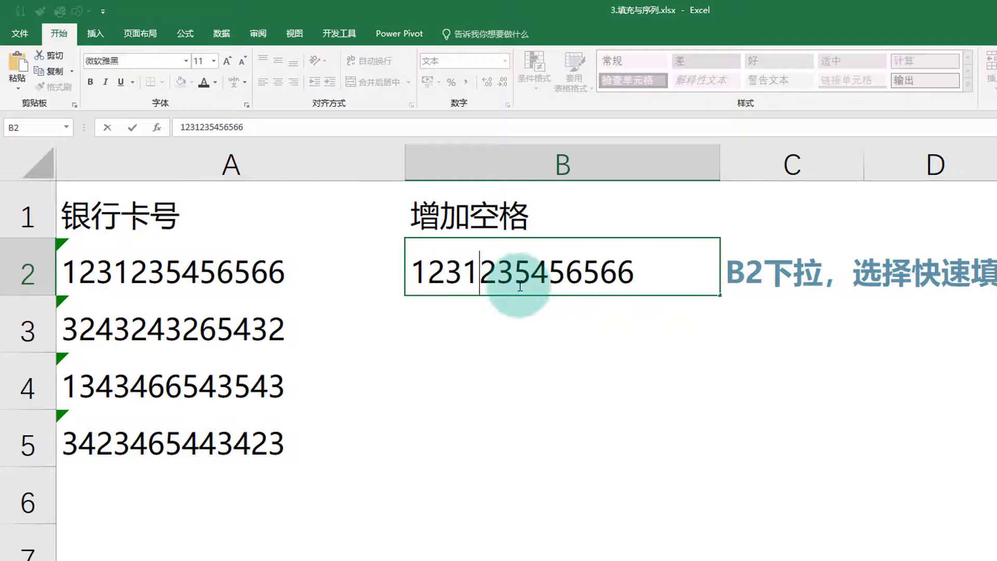
left_click(564, 271)
key("Tab")
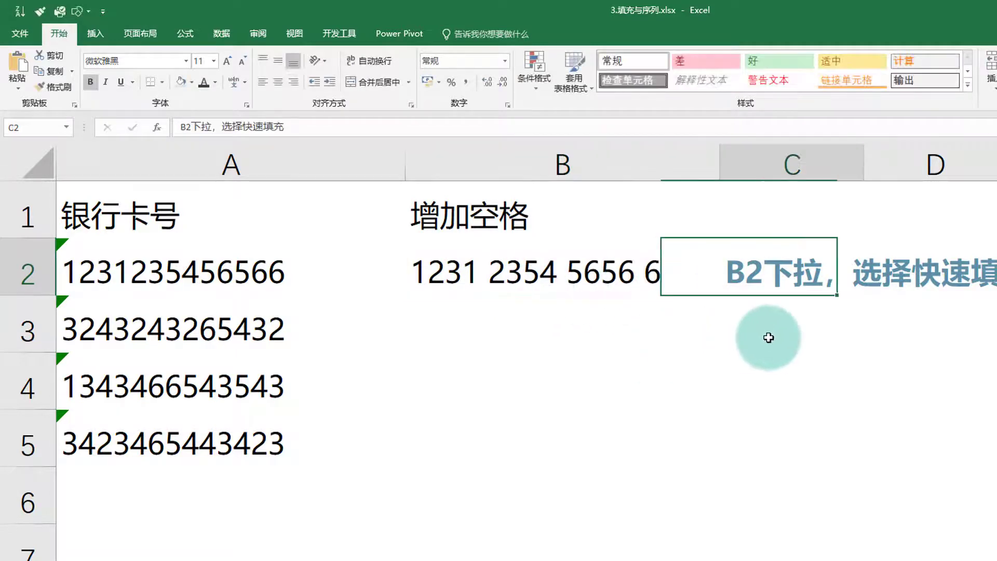
Flash Fill the spaced card number format from B2 down to B5
key("shift+Tab")
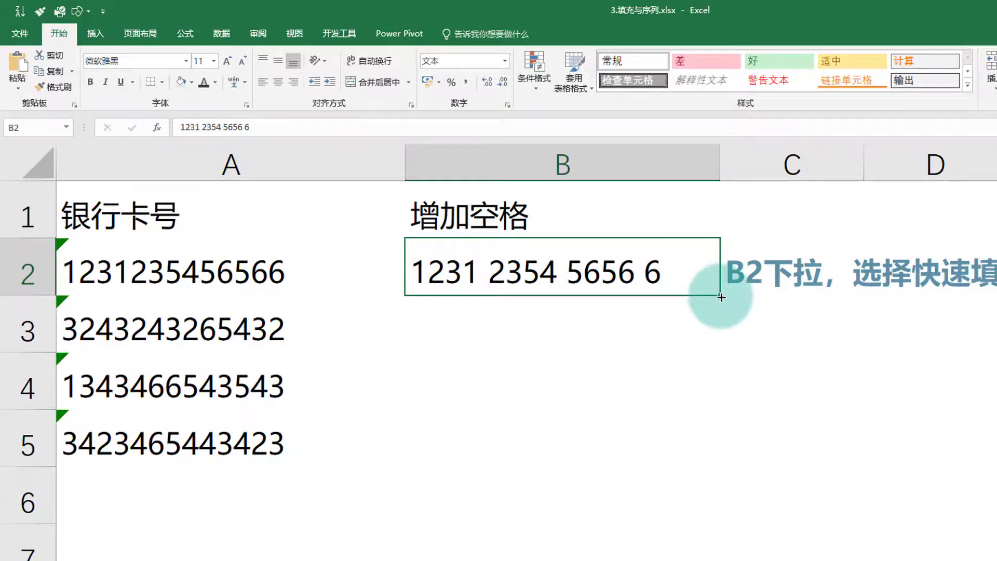
left_click_drag(721, 297, 720, 456)
left_click(731, 474)
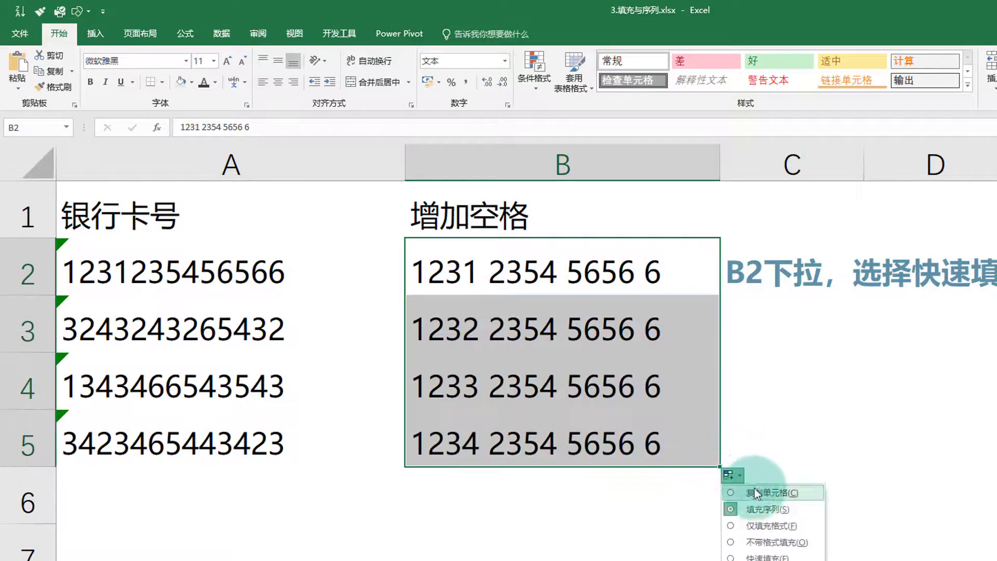
left_click(771, 555)
left_click(848, 438)
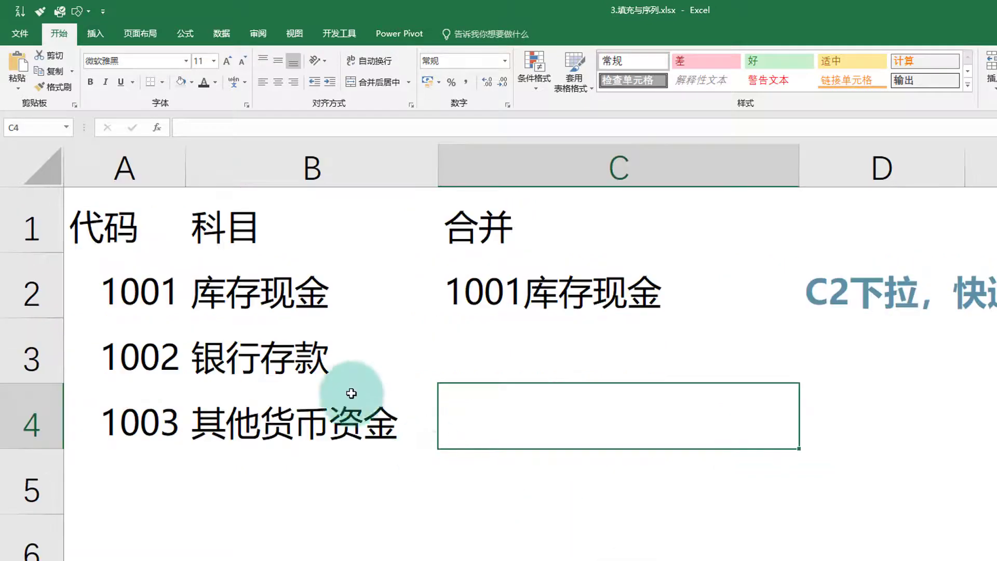
Clear the combined sample in C2 under 合并 and enter only the code 1001 from A2
left_click(541, 329)
left_click(561, 287)
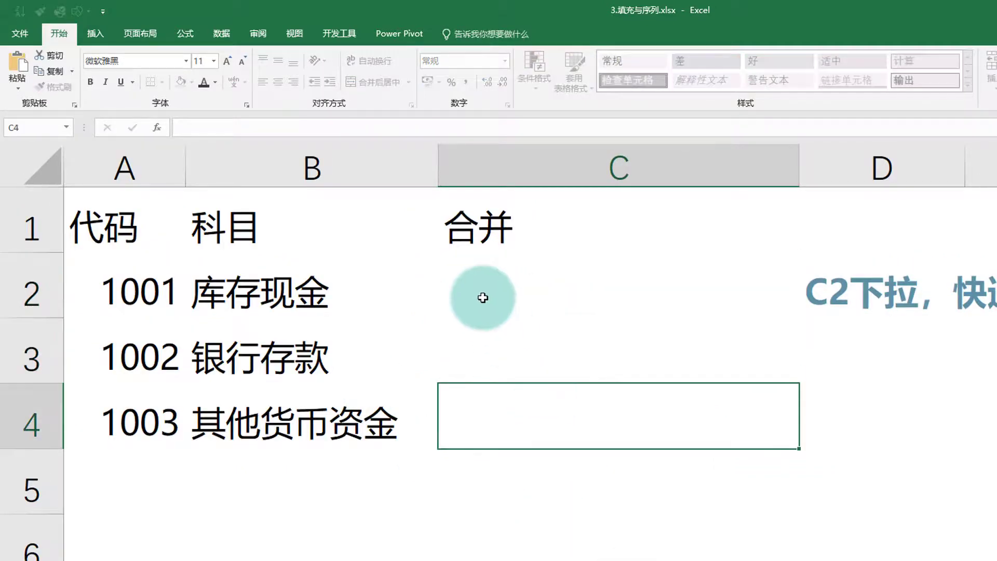
left_click(447, 291)
left_click(218, 297)
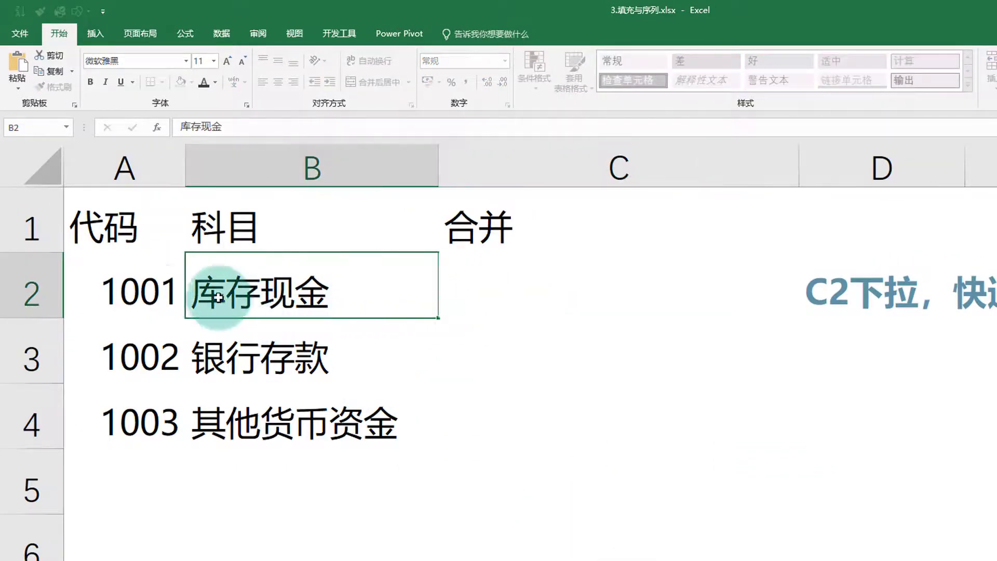
left_click(115, 295)
left_click(478, 290)
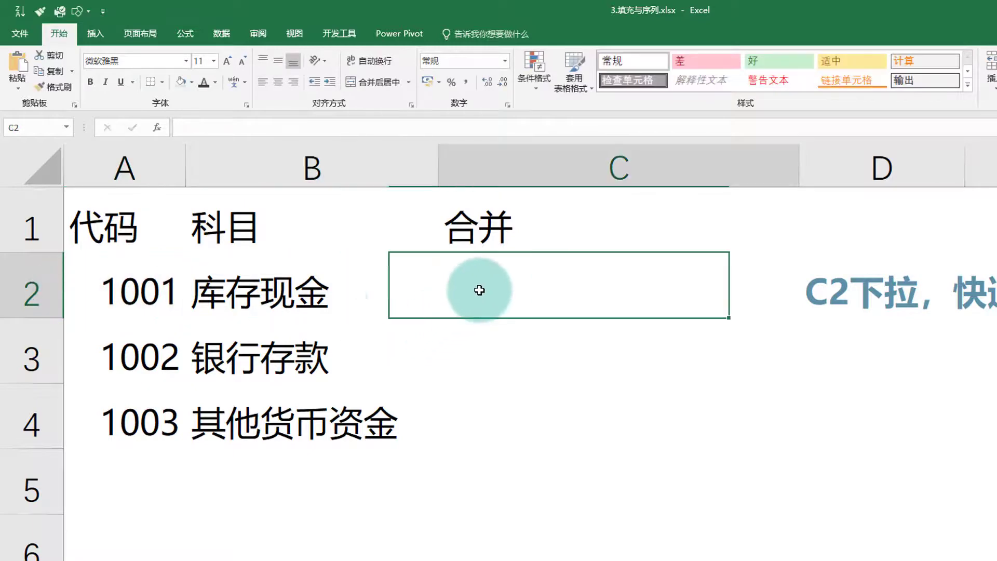
type("1001")
key("Return")
Append the subject 库存现金 from B2 directly after the code in C2
double_click(269, 291)
left_click_drag(341, 290, 181, 262)
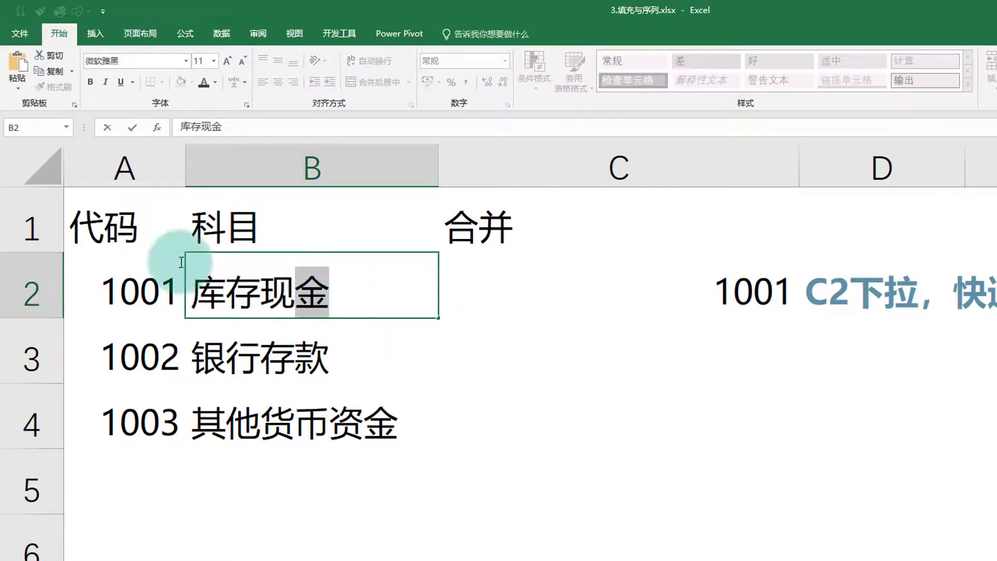
left_click(703, 269)
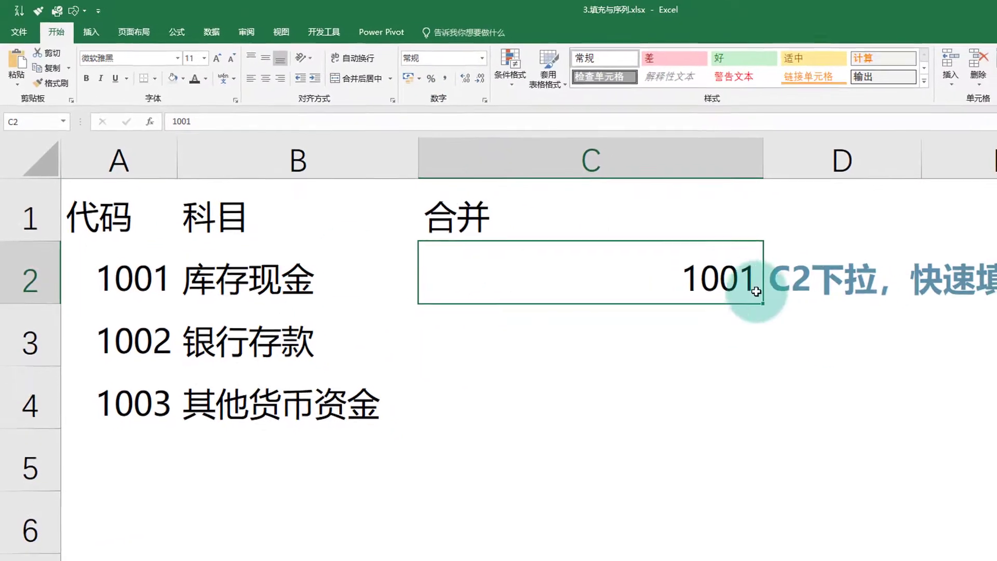
double_click(755, 278)
type("库存现金")
key("Return")
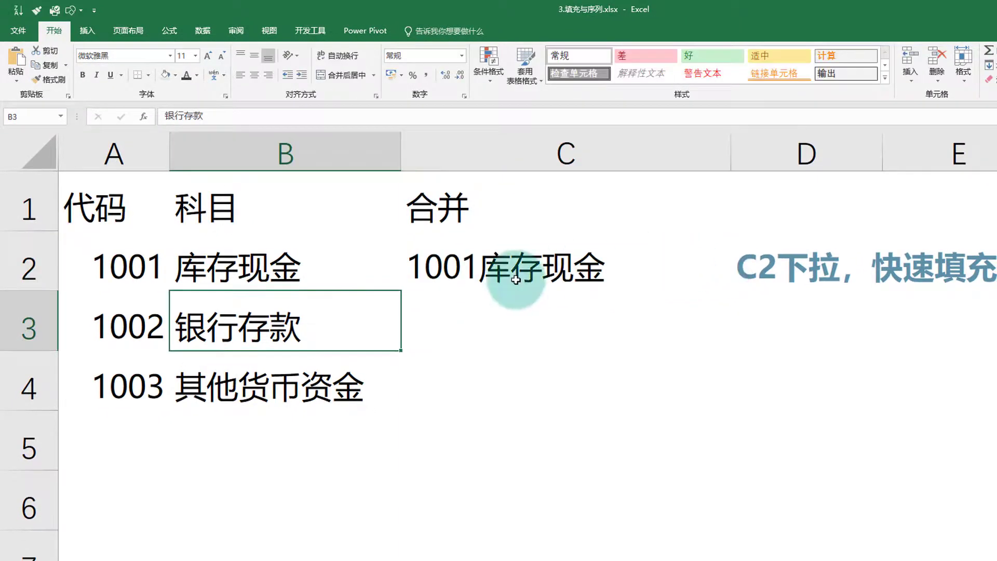
Flash Fill the combined code and subject from C2 down to C4 and compare row 2 with its sources
left_click(515, 280)
left_click_drag(732, 294, 731, 410)
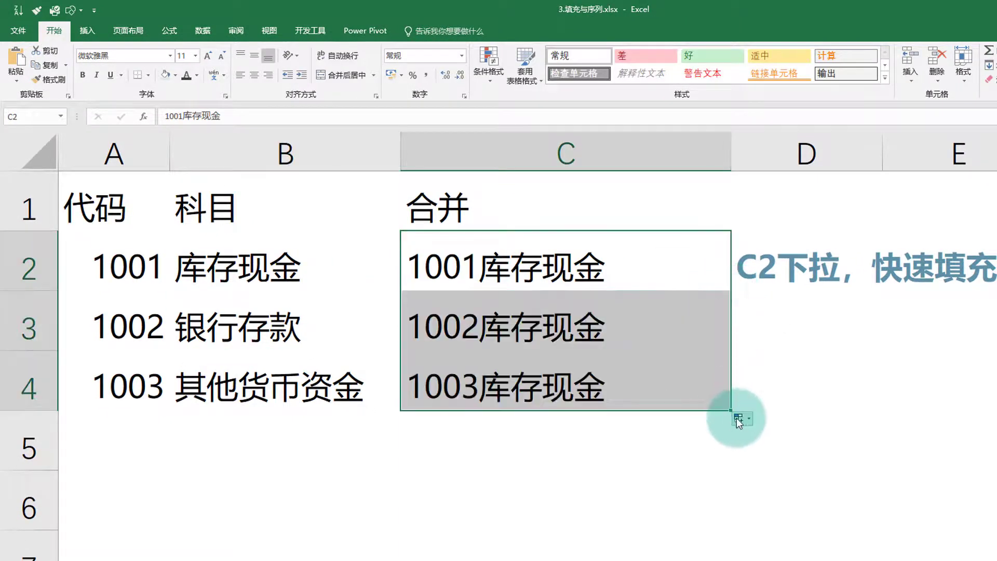
left_click(784, 493)
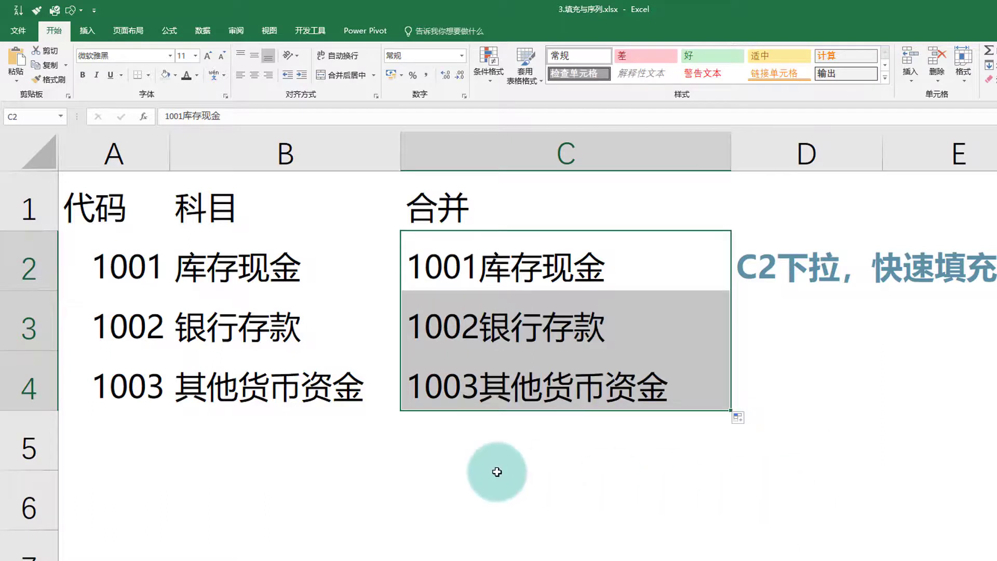
left_click(496, 465)
left_click_drag(115, 266, 291, 270)
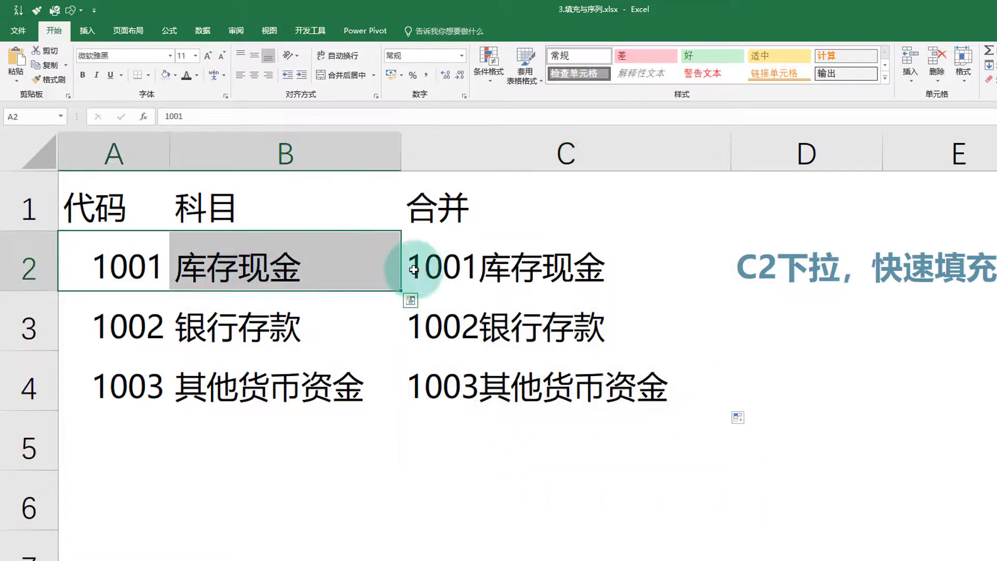
left_click(416, 271)
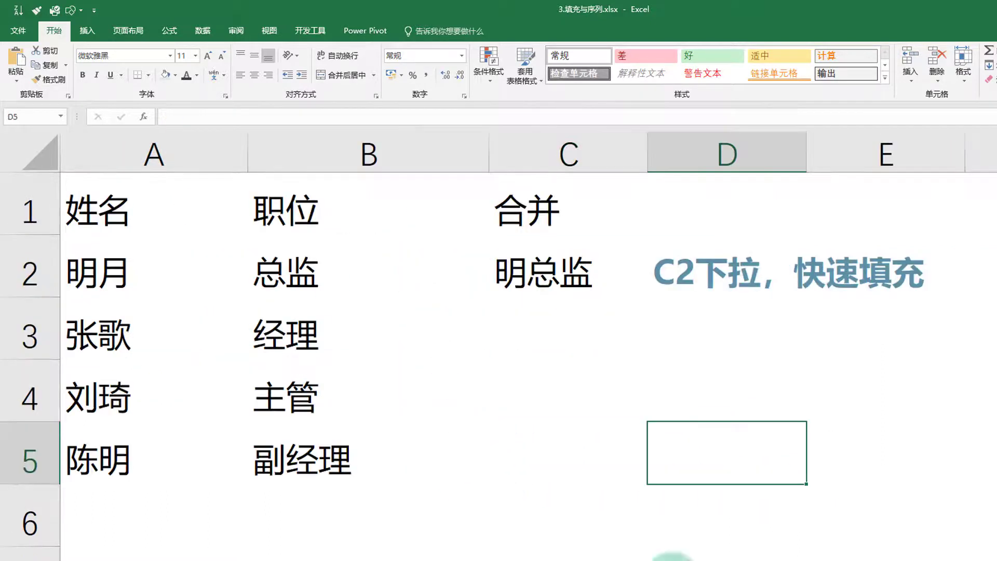
Examine the combined sample in C2 and the 姓名 and 职位 pairs in rows 2 to 5
left_click(541, 268)
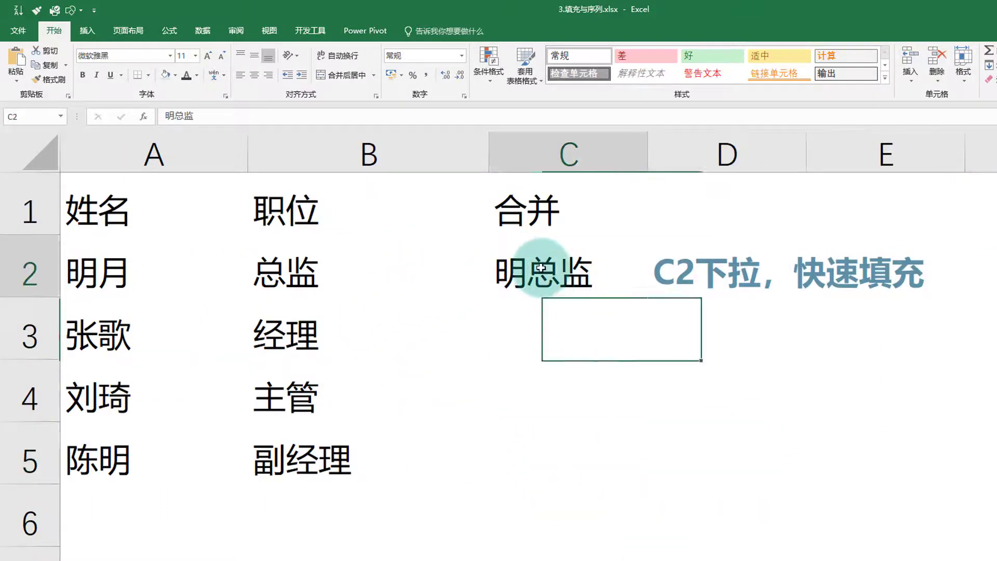
left_click(83, 268)
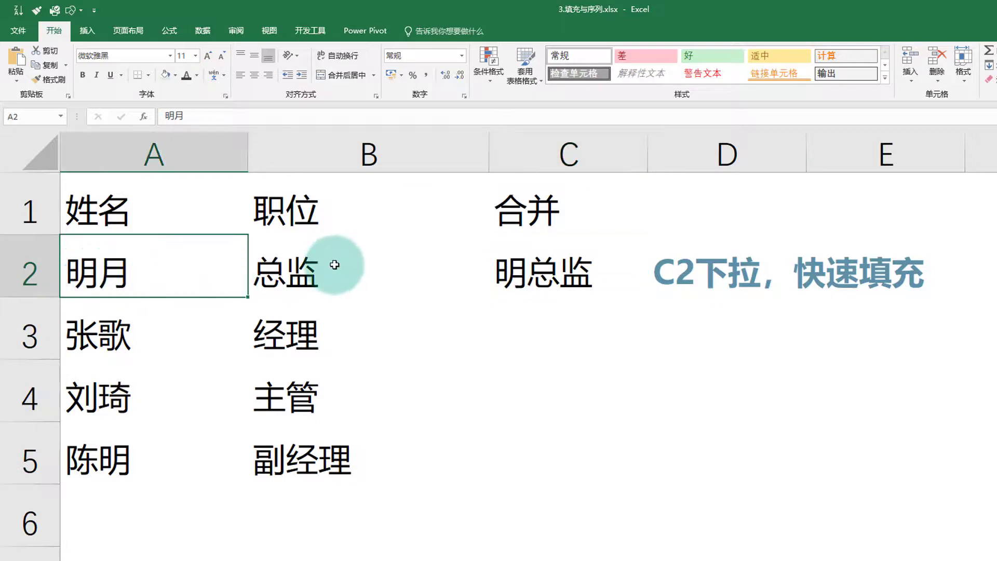
left_click(330, 263)
left_click(172, 324)
left_click(334, 330)
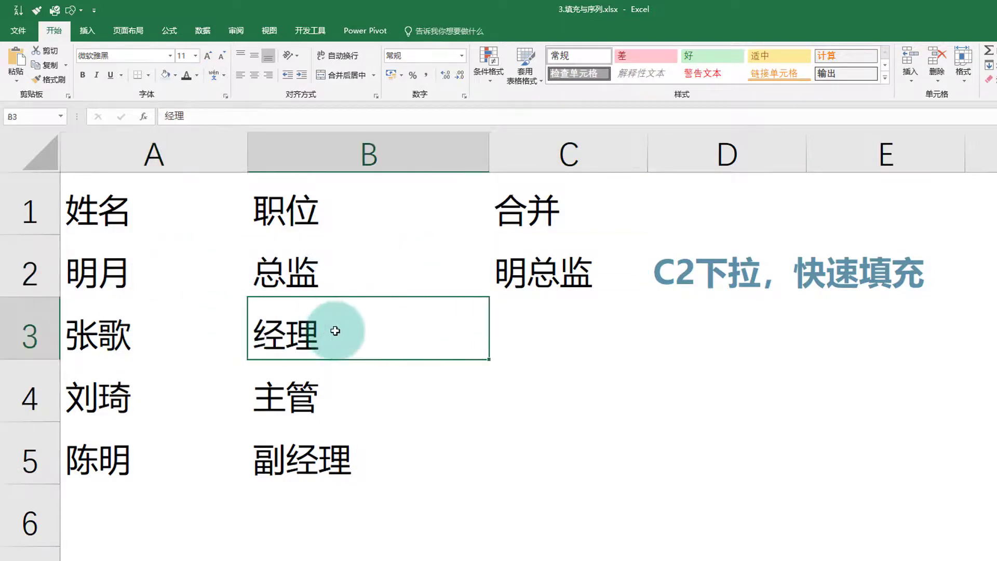
left_click(105, 396)
left_click(288, 398)
left_click(101, 459)
left_click(328, 470)
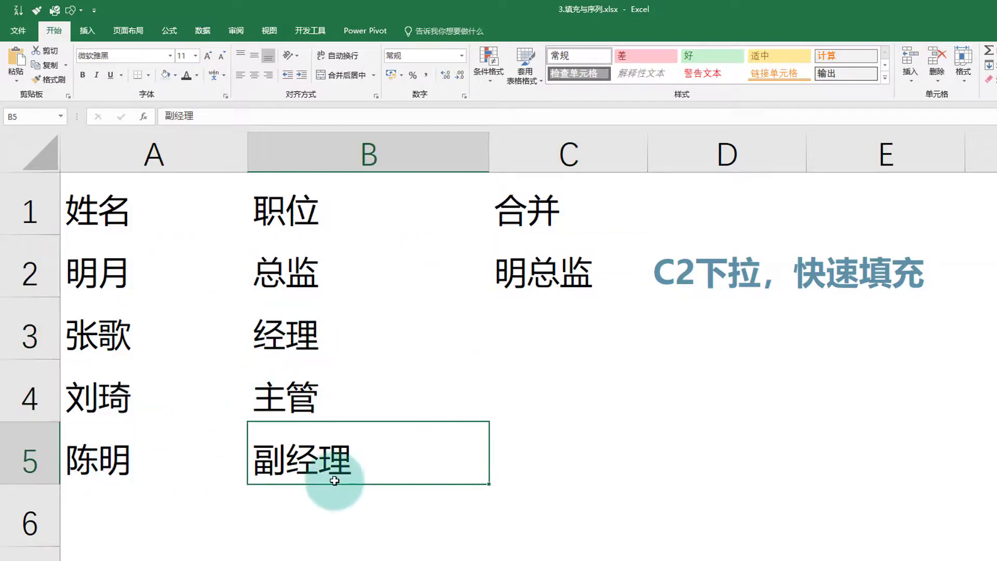
left_click(508, 540)
Clear the combined sample in C2 under 合并 and copy only the surname from A2 into it
left_click(576, 272)
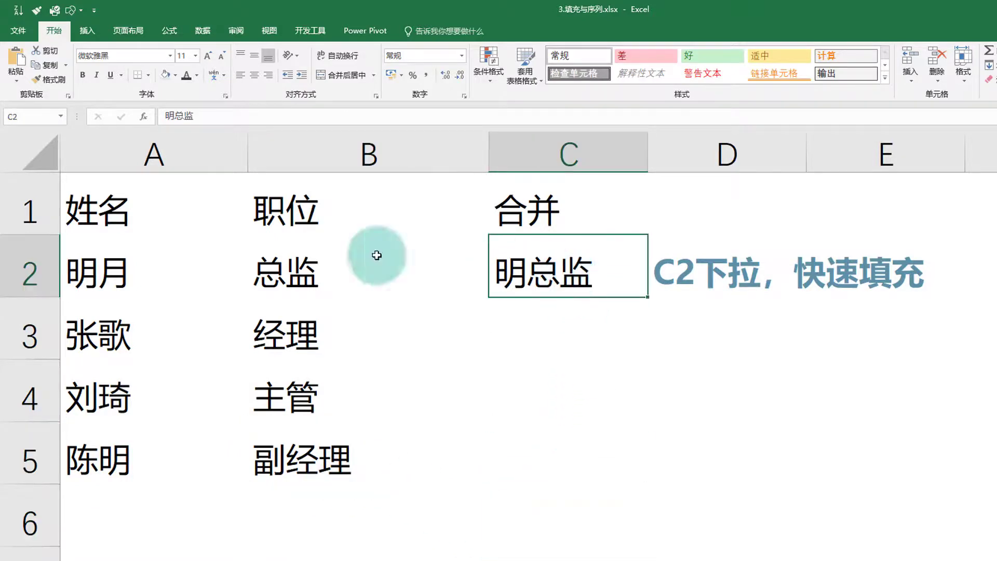
key("Delete")
left_click(527, 379)
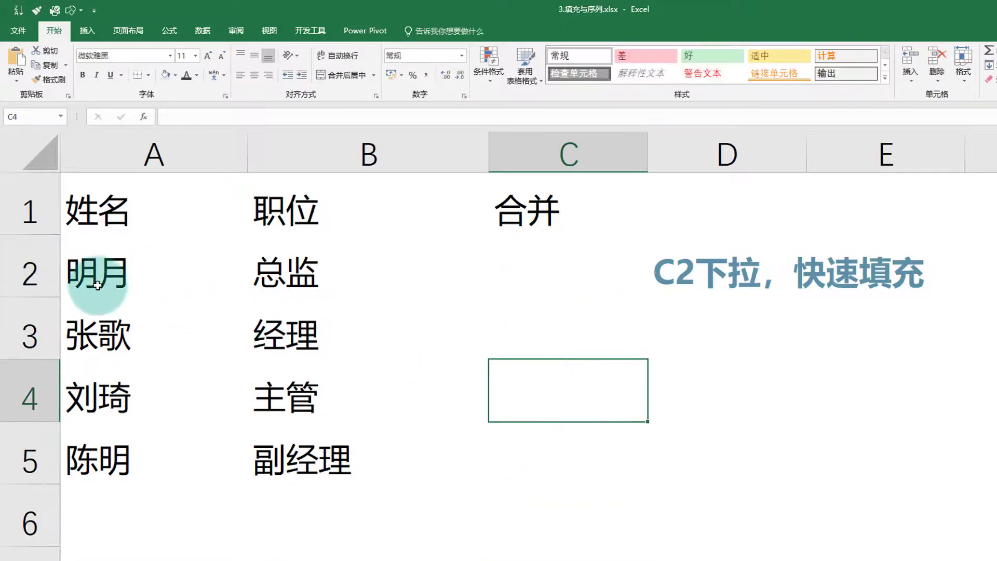
double_click(96, 278)
left_click(472, 273)
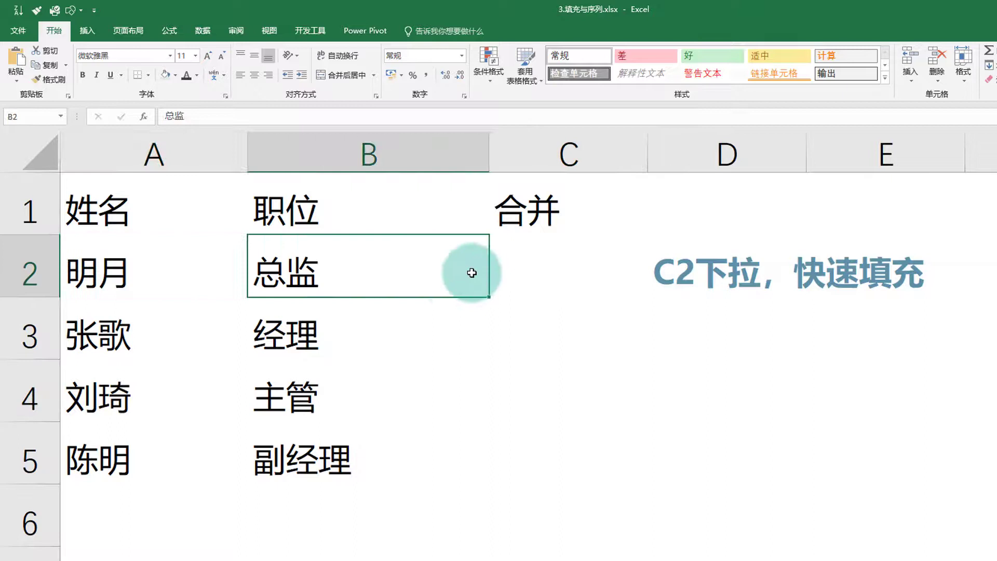
double_click(509, 260)
type("明")
left_click(462, 371)
Append the job title 总监 from B2 directly after the surname in C2
double_click(322, 270)
left_click_drag(322, 270, 169, 257)
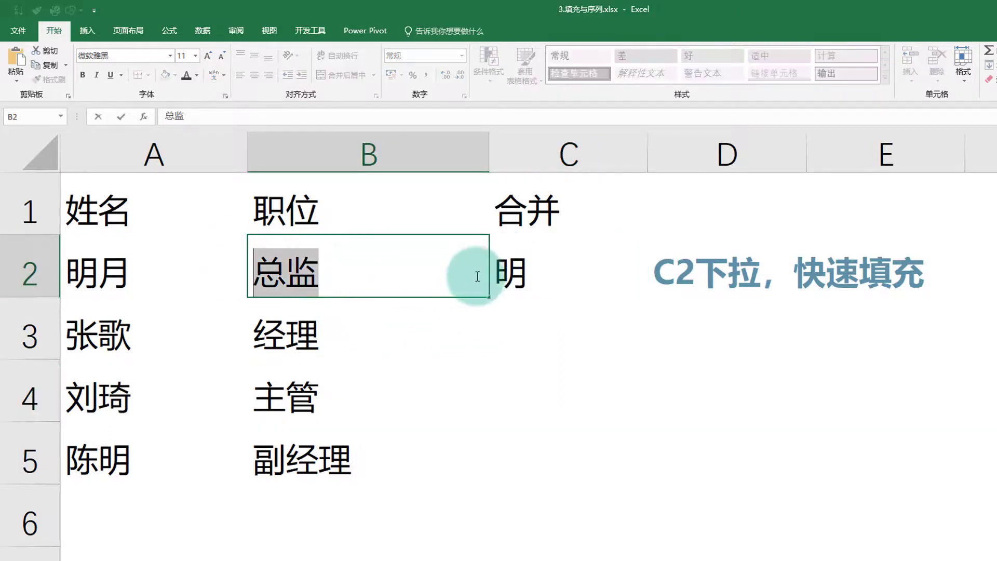
key("ctrl+c")
double_click(545, 270)
key("ctrl+v")
left_click(594, 374)
Flash Fill the surname and job title combination from C2 down to C5
left_click(621, 280)
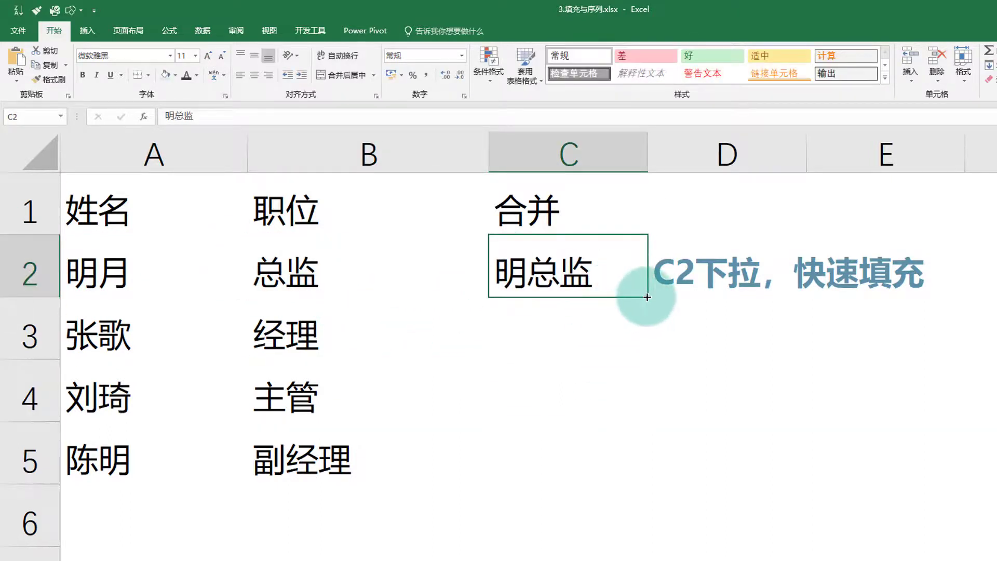
left_click_drag(647, 297, 649, 485)
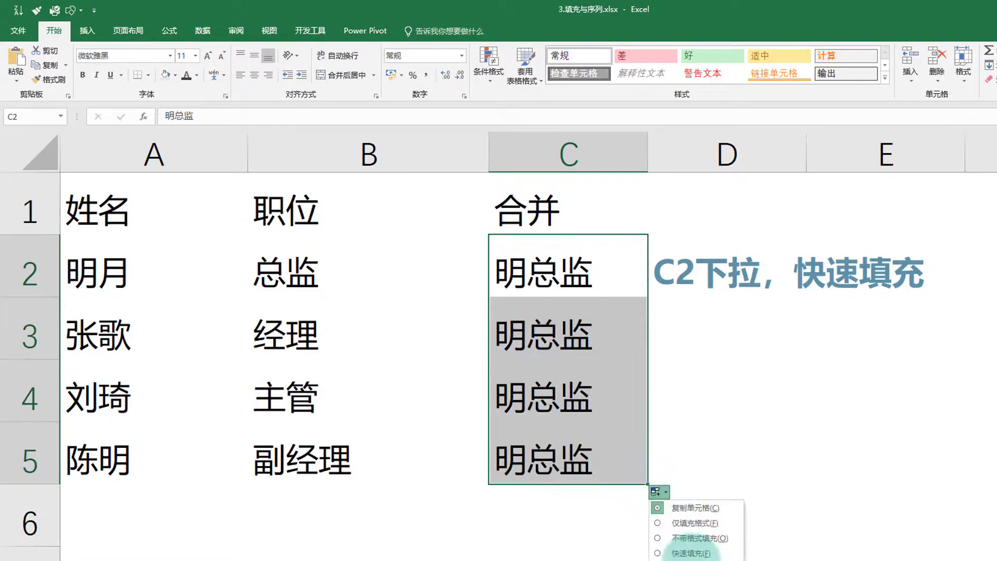
key("ctrl+e")
left_click(717, 410)
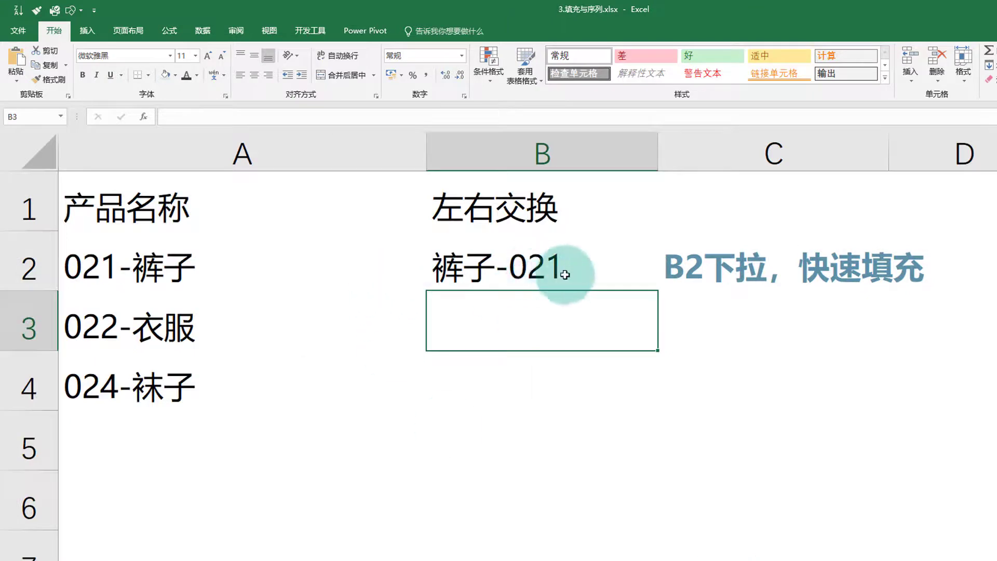
Clear the swapped sample in B2 under 左右交换 and copy only 裤子 from A2 into it
left_click(566, 272)
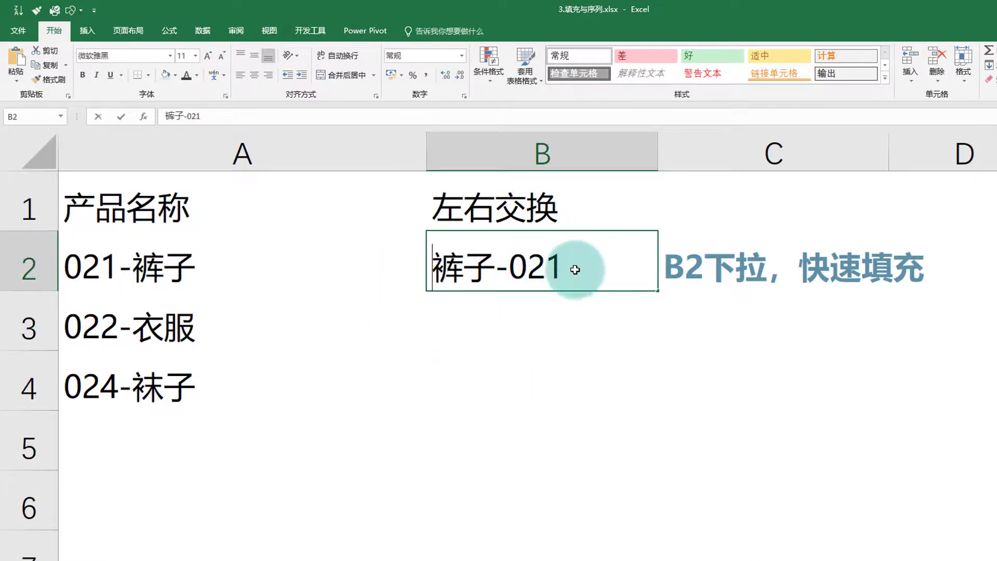
key("Delete")
left_click(140, 277)
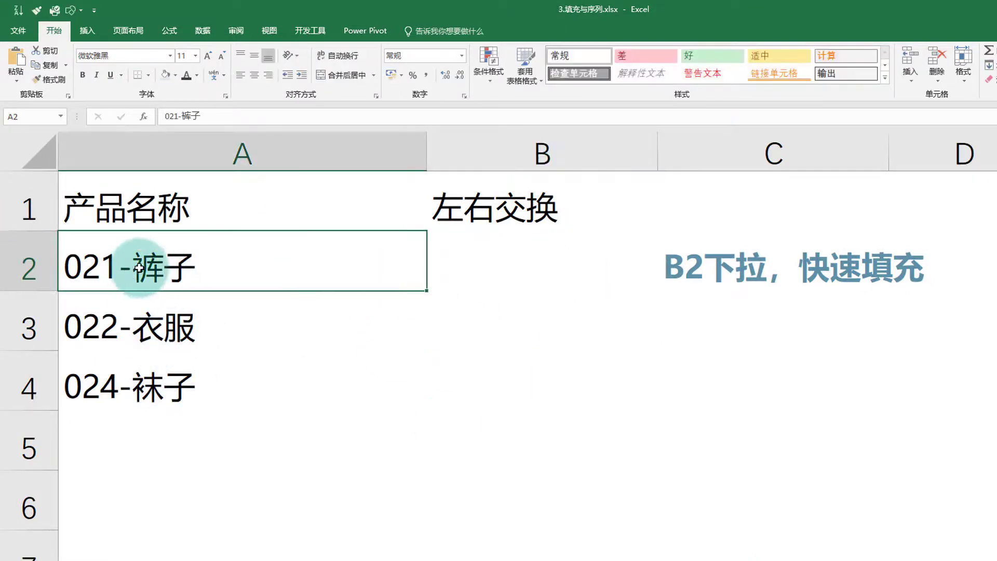
left_click_drag(136, 266, 363, 289)
key("ctrl+c")
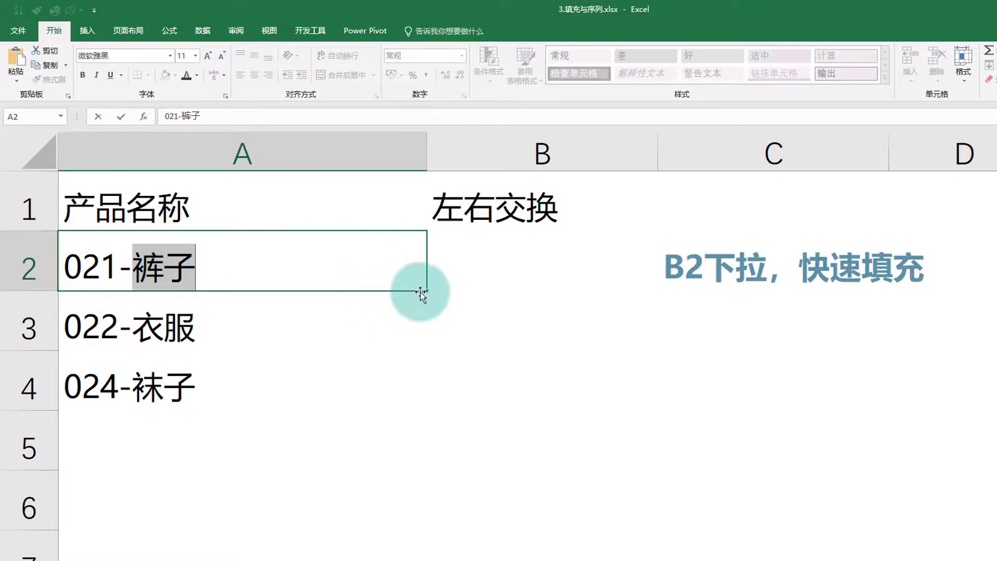
left_click(457, 258)
double_click(446, 289)
key("ctrl+v")
key("Tab")
Append a hyphen and the code 021 copied from A2 after 裤子 in B2 under 左右交换
double_click(123, 267)
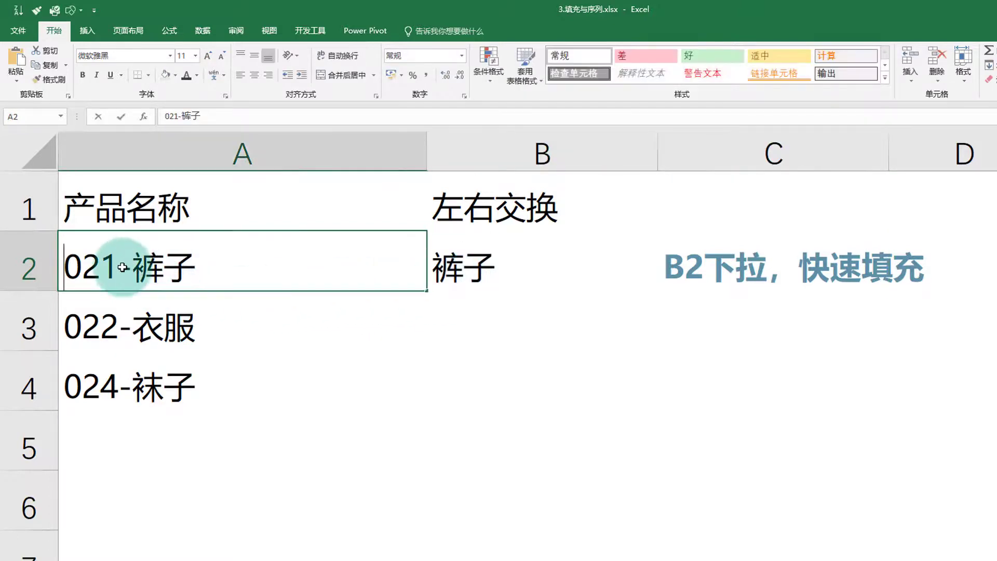
double_click(509, 262)
type("-")
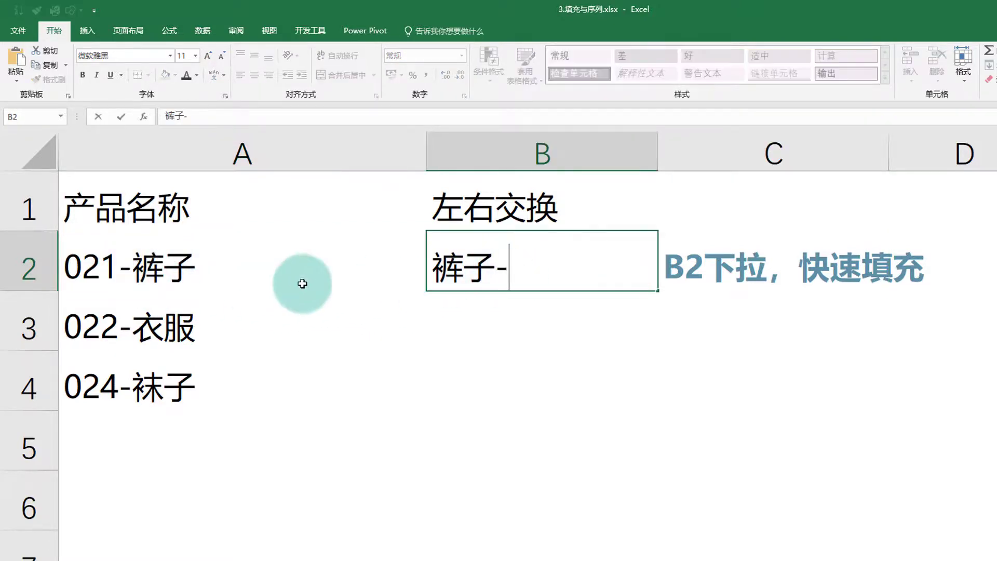
key("Tab")
left_click(119, 262)
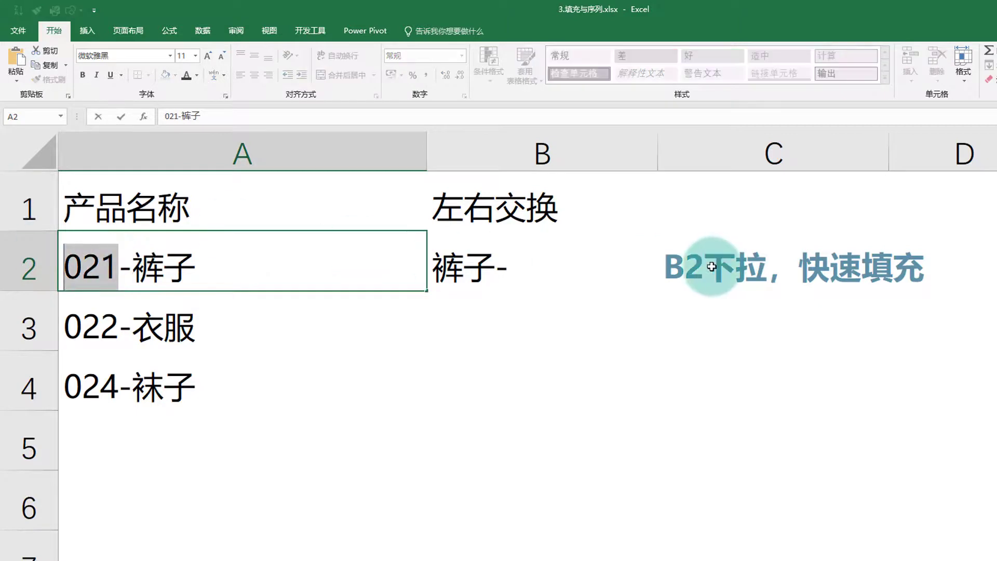
double_click(560, 274)
key("ctrl+v")
key("Tab")
Flash Fill the swapped product name and code from B2 down to B4, and compare rows 3 and 4 with their originals
left_click(614, 262)
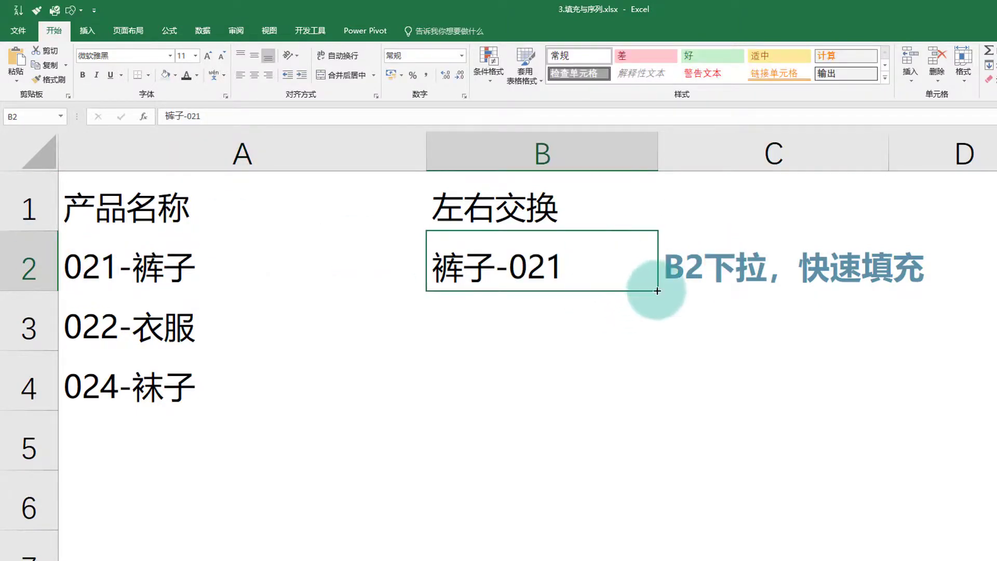
left_click_drag(658, 289, 644, 428)
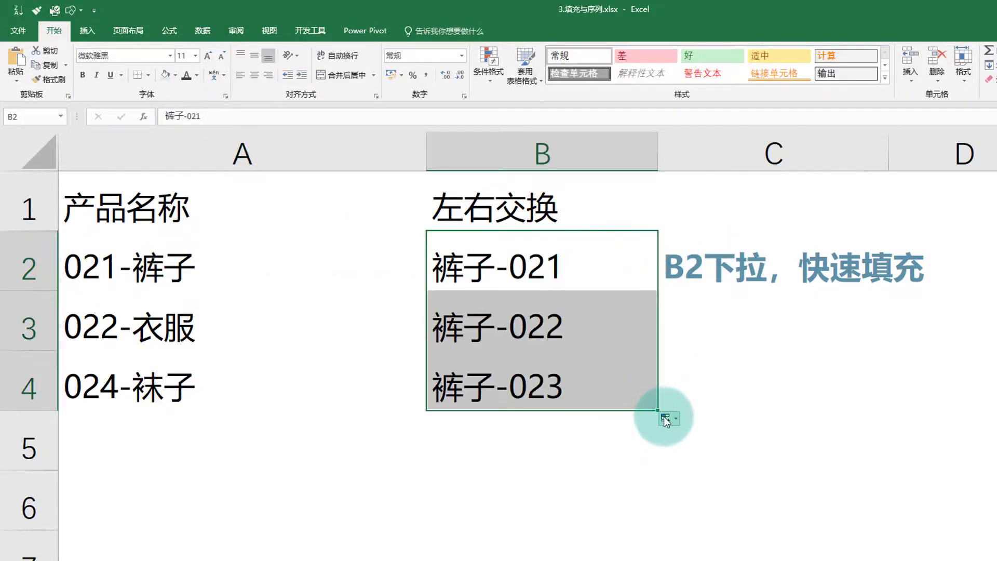
left_click(705, 491)
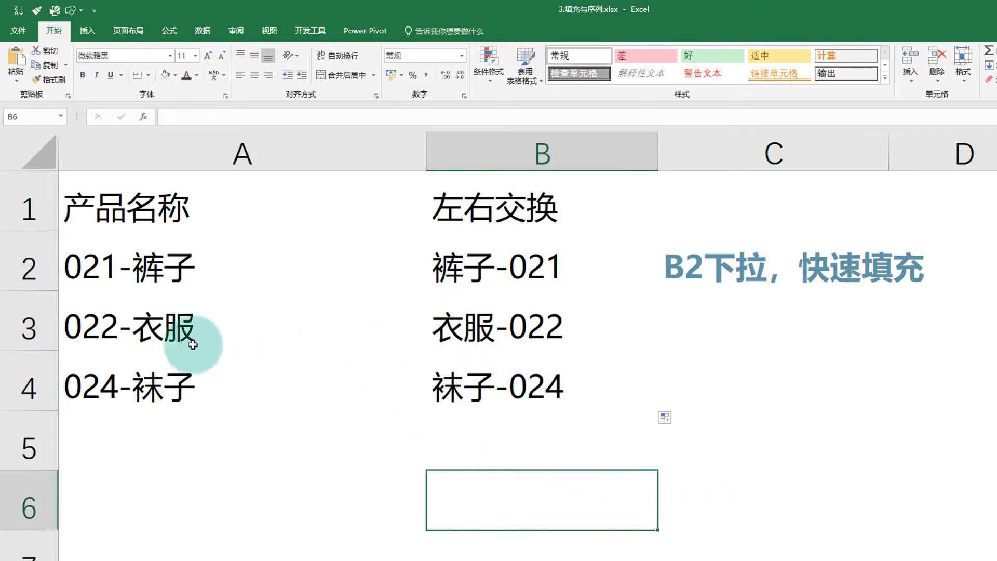
left_click(118, 330)
left_click_drag(117, 331, 506, 335)
left_click_drag(133, 385, 473, 400)
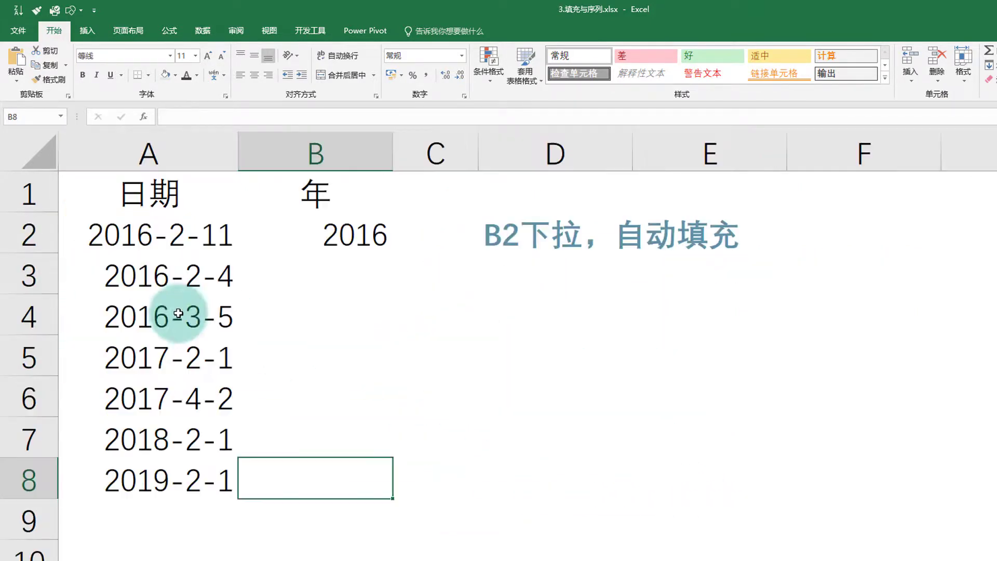
On the date sheet, clear the sample year in B2 under 年 and enter 2016 again
left_click(336, 310)
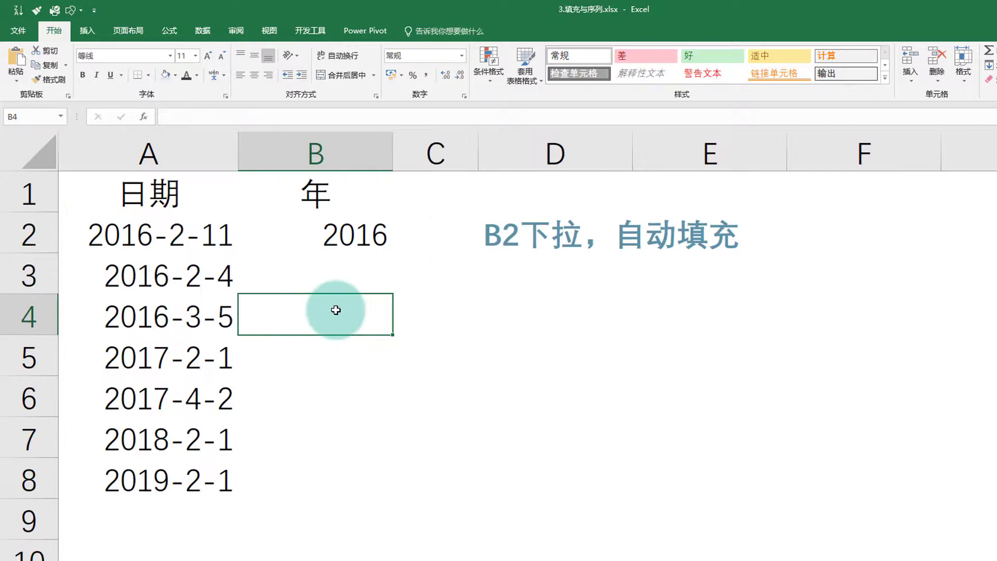
left_click(352, 281)
left_click(345, 234)
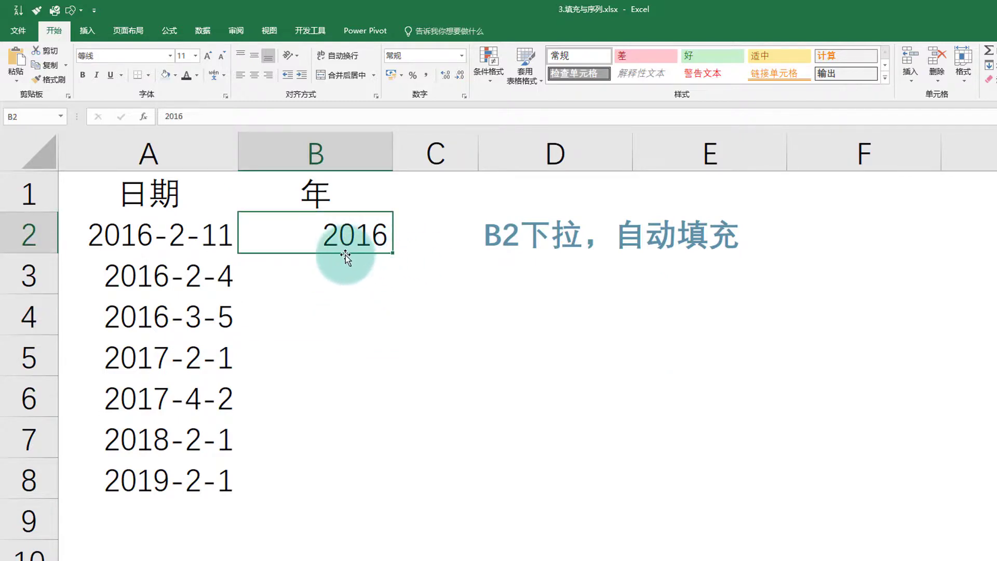
key("BackSpace")
key("Return")
left_click(334, 224)
type("20")
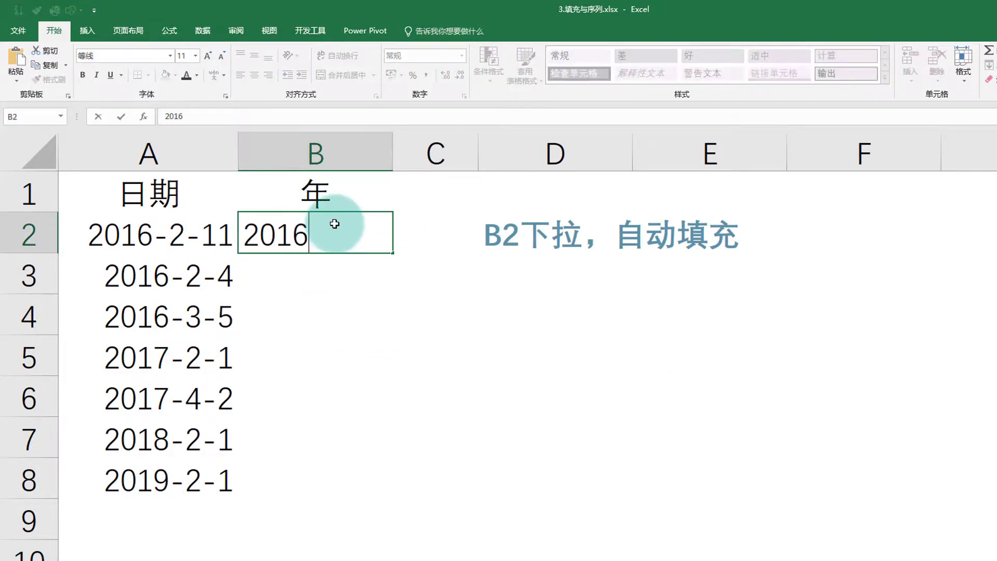
type("16")
key("Return")
left_click(353, 231)
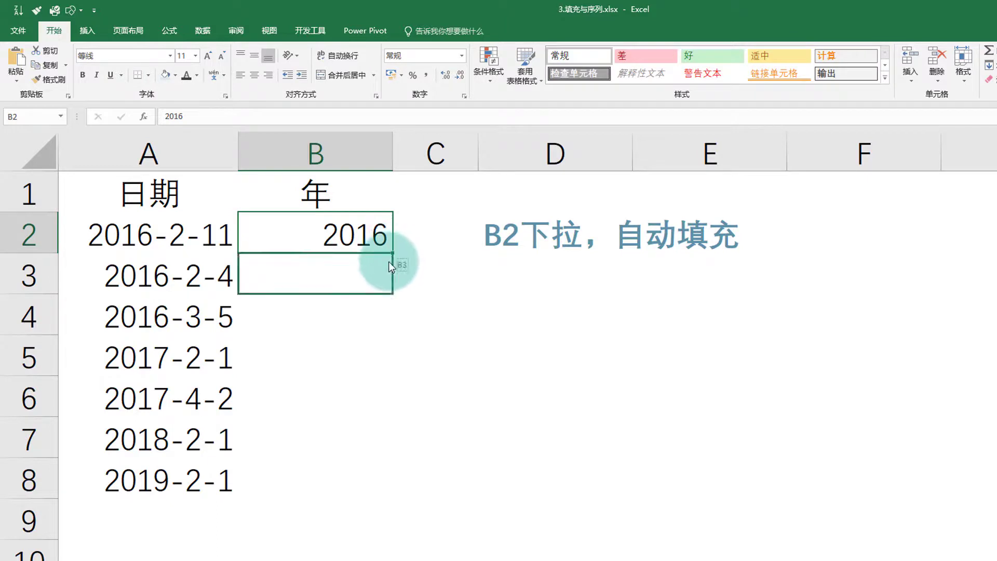
Flash Fill the year extracted from the 日期 column from B2 down to B8
left_click_drag(395, 252, 398, 504)
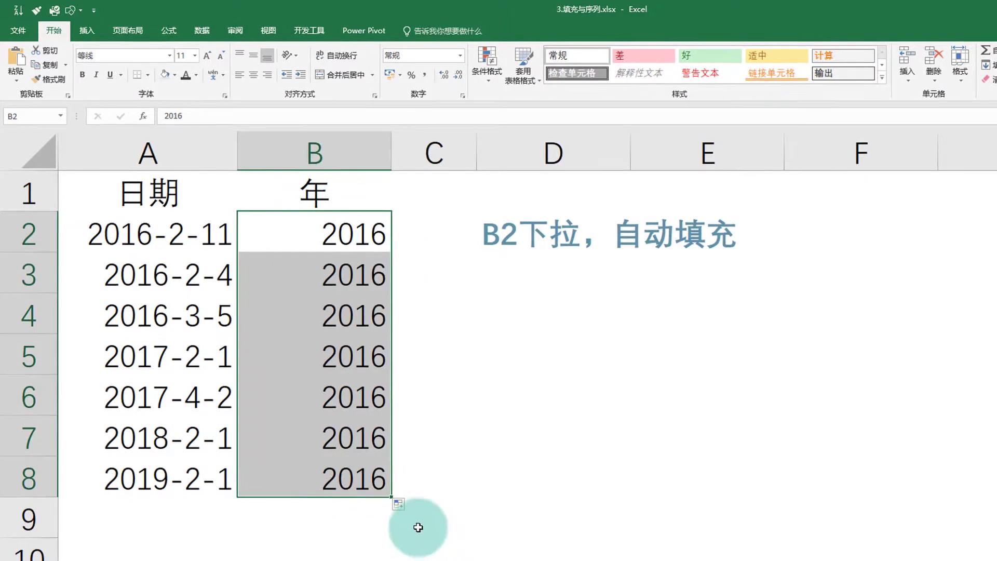
key("ctrl+z")
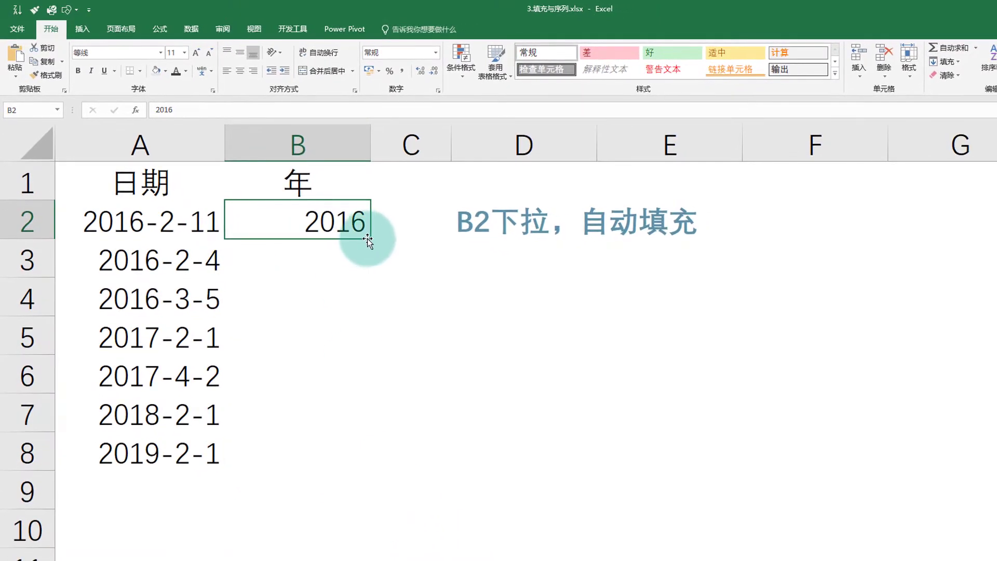
left_click_drag(368, 240, 375, 474)
left_click(388, 475)
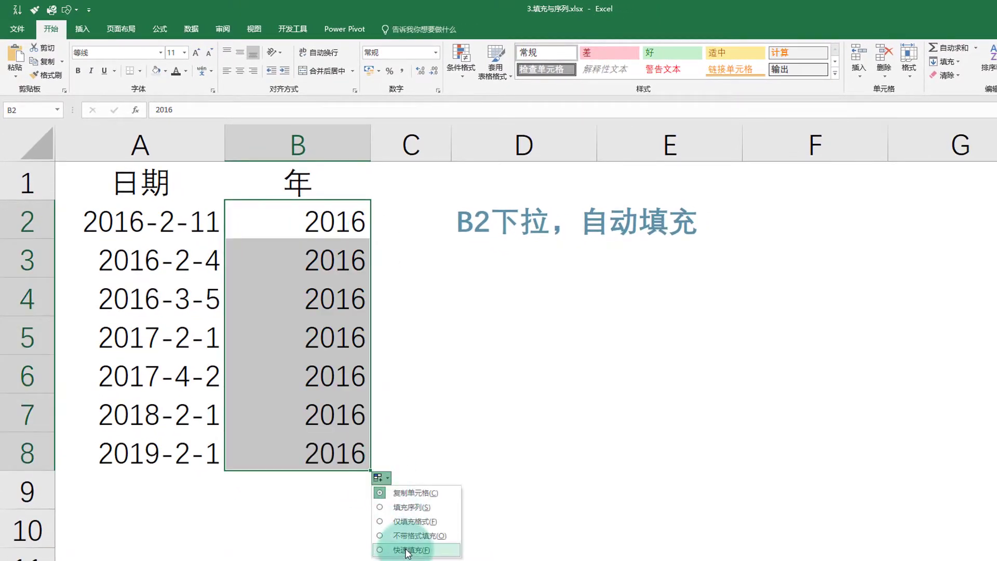
left_click(518, 488)
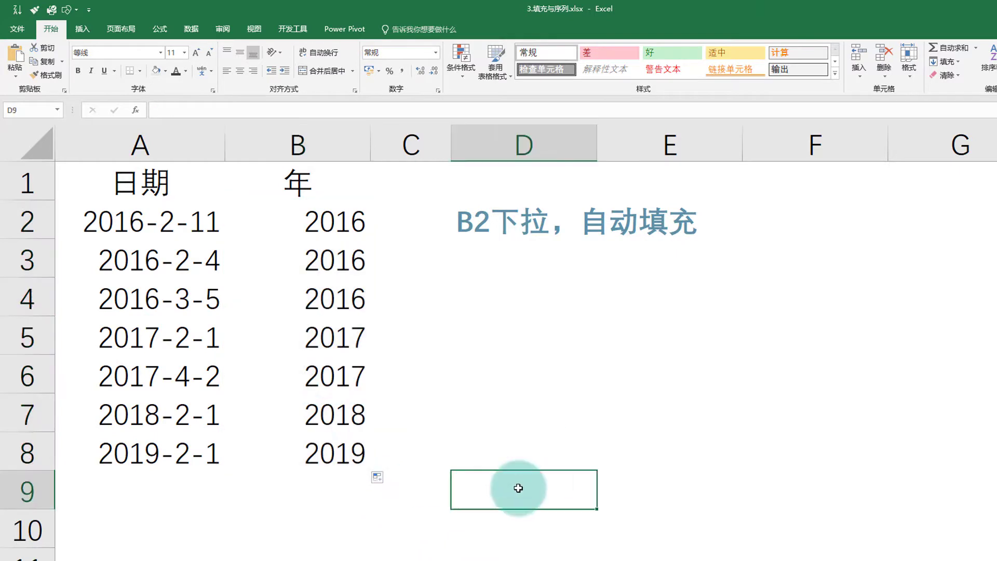
left_click(688, 453)
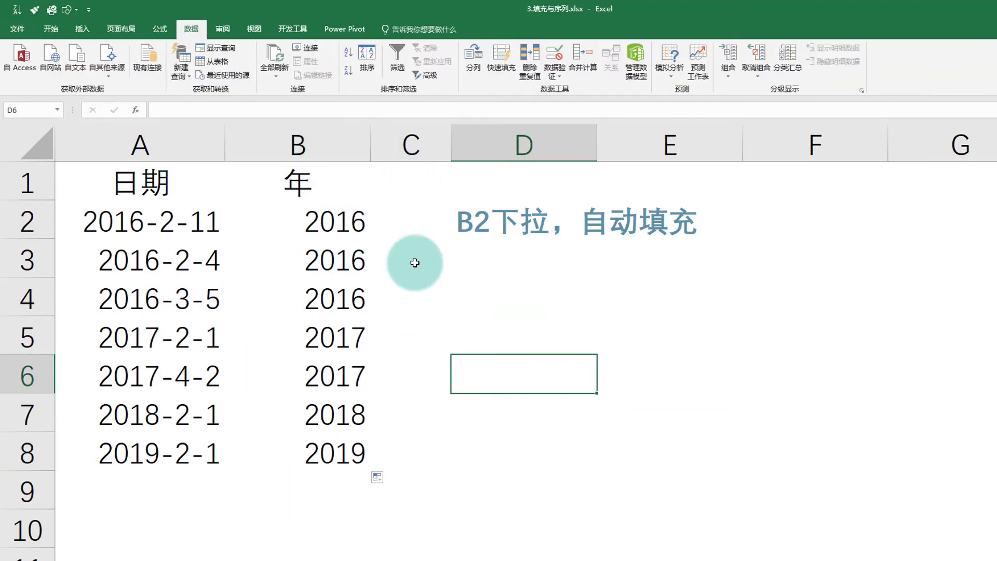
left_click(521, 501)
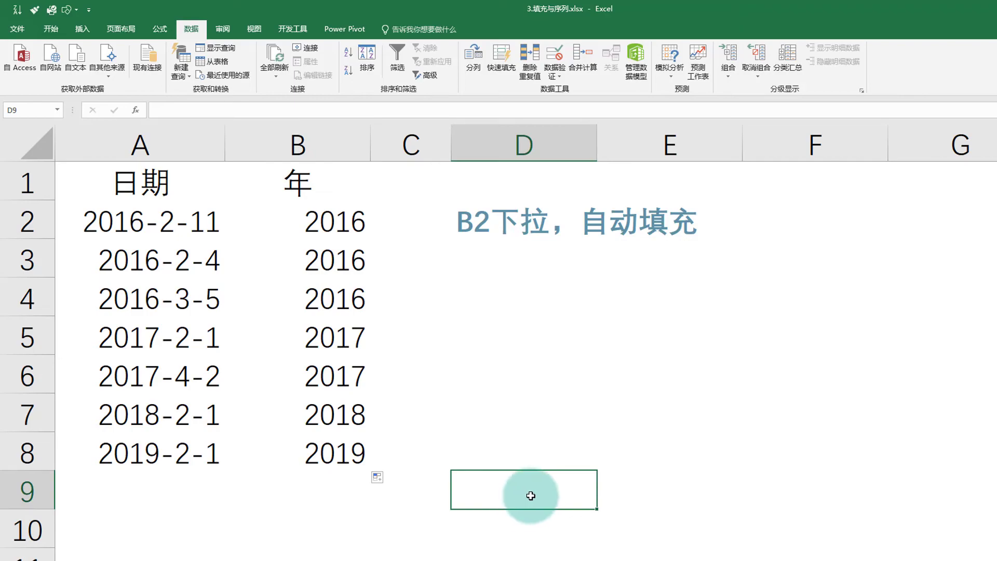